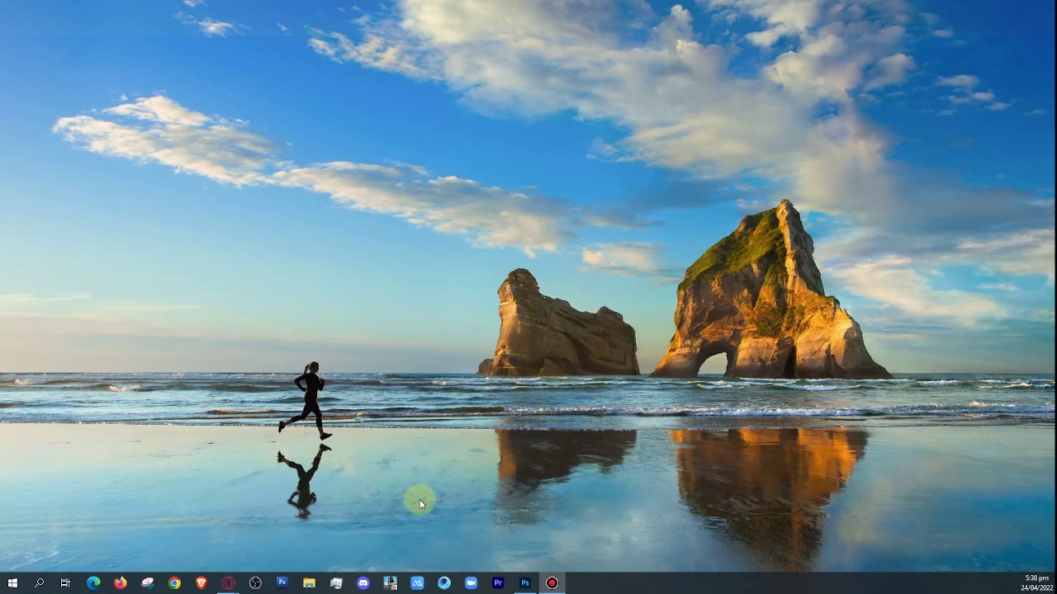
Bring the Twibbonize window forward, start a New Campaign and place the cursor in Campaign Title.
{"action": "mouse_move", "coordinate": [229, 581]}
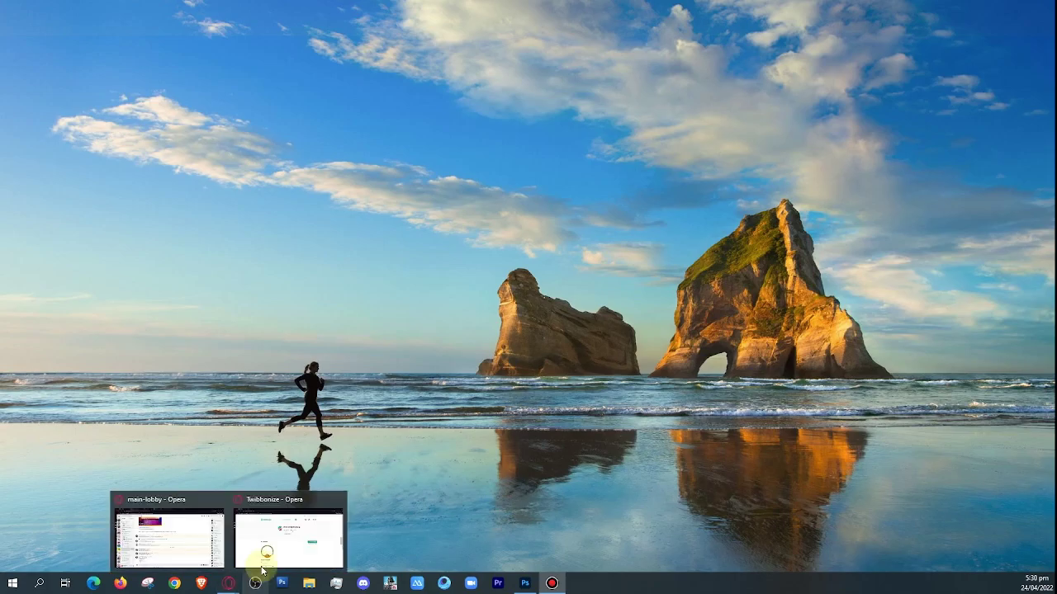
{"action": "left_click", "coordinate": [262, 568]}
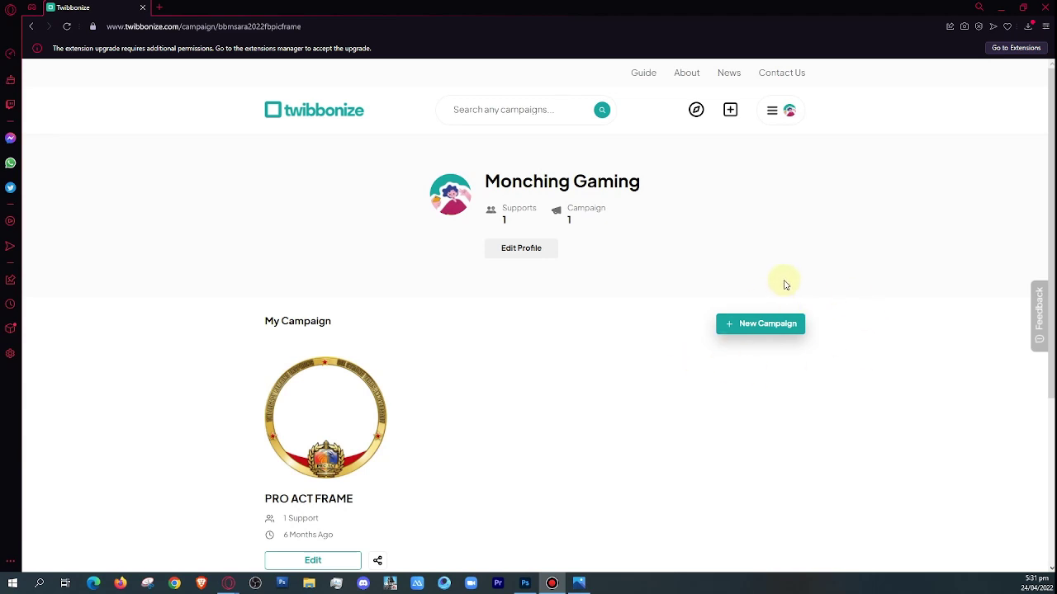
{"action": "left_click", "coordinate": [761, 327]}
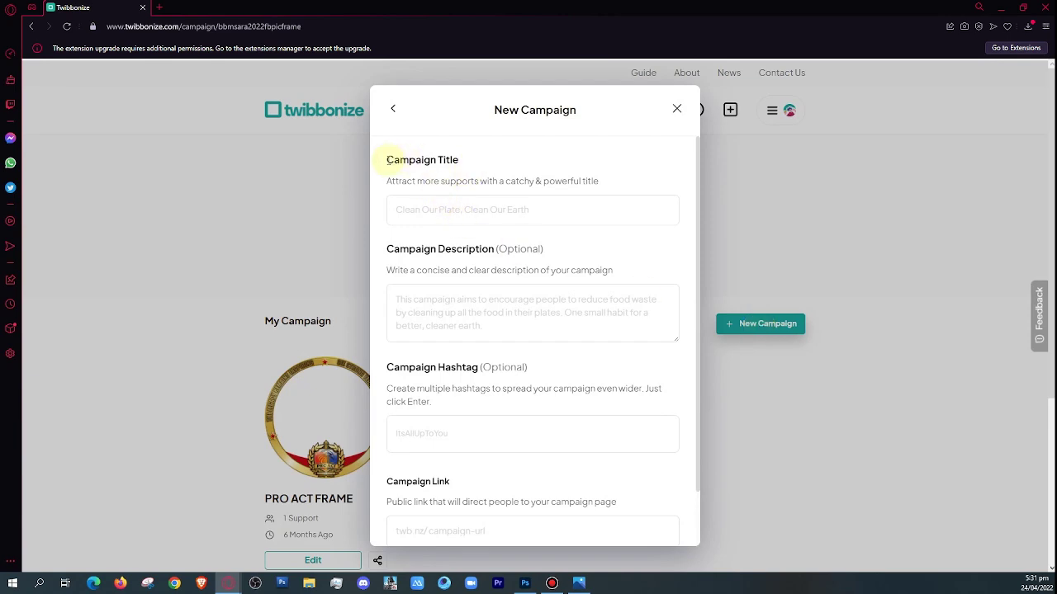
{"action": "left_click_drag", "start_coordinate": [386, 160], "coordinate": [495, 173]}
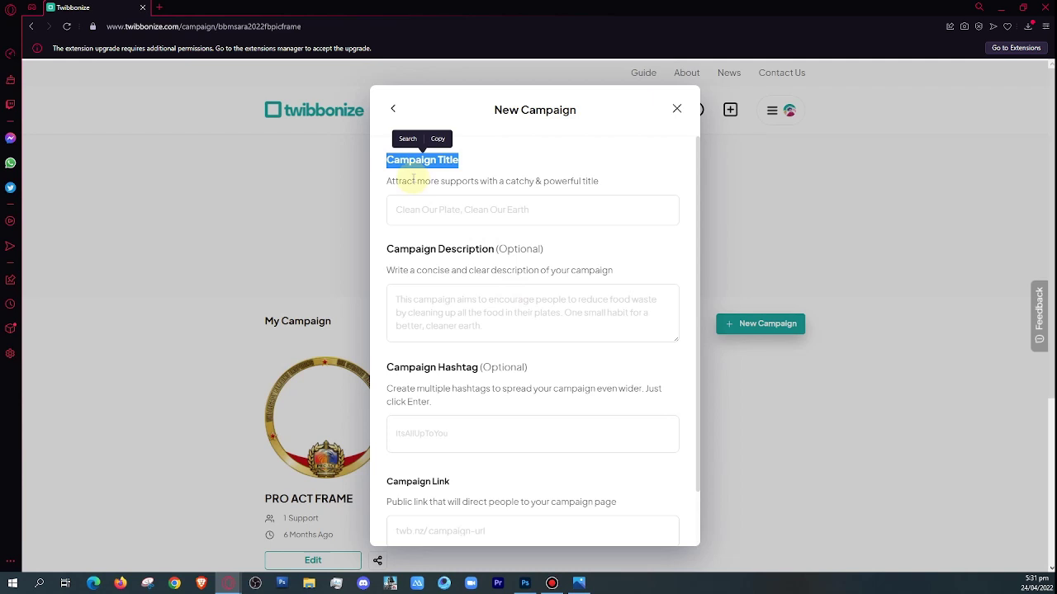
{"action": "left_click_drag", "start_coordinate": [386, 181], "coordinate": [630, 185]}
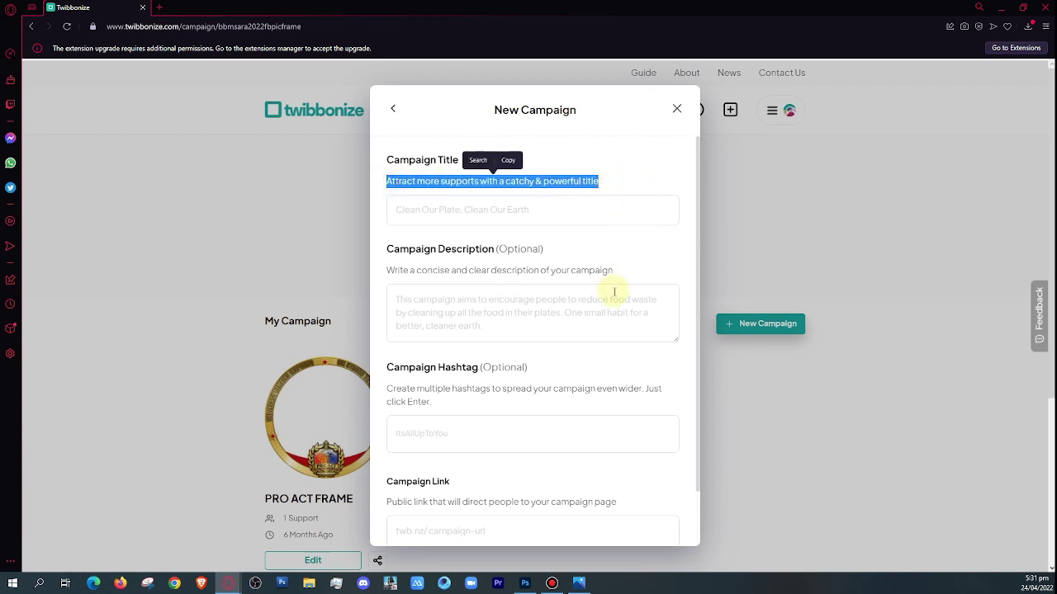
{"action": "left_click", "coordinate": [443, 216]}
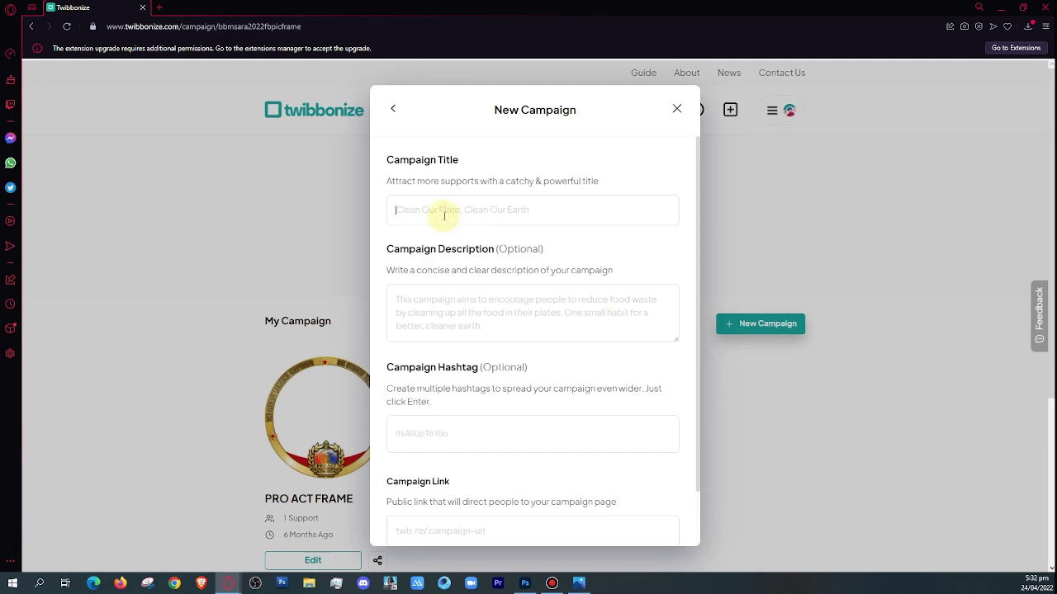
Enter 'BBMSARA2022 FB PIC FRAME' as the campaign title.
{"action": "type", "text": "BBMSAR"}
{"action": "type", "text": "A"}
{"action": "type", "text": "2"}
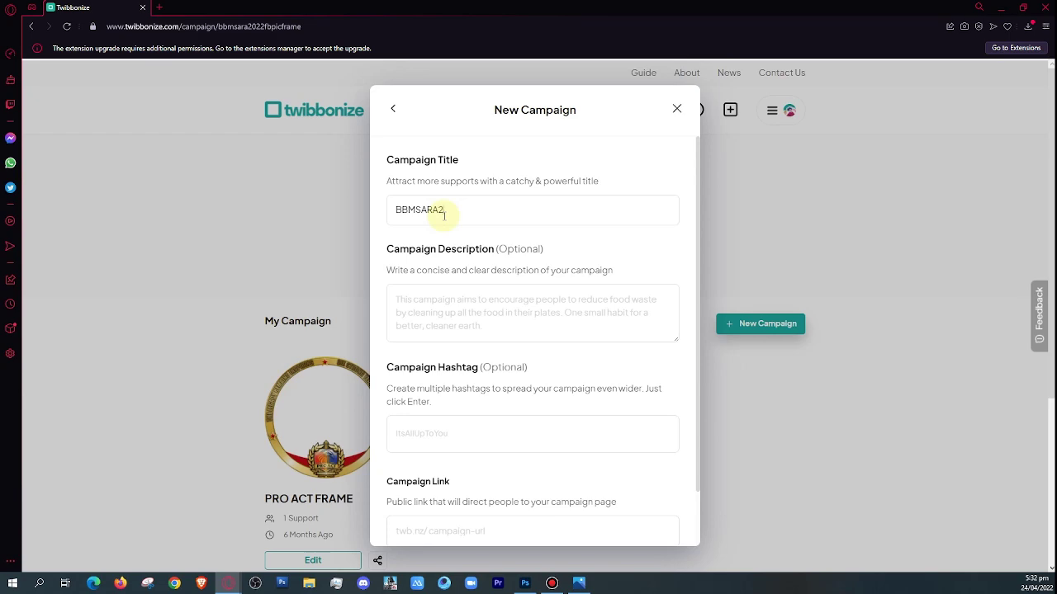
{"action": "type", "text": "022"}
{"action": "type", "text": " F"}
{"action": "type", "text": "B"}
{"action": "type", "text": " PI"}
{"action": "type", "text": "C FRAME"}
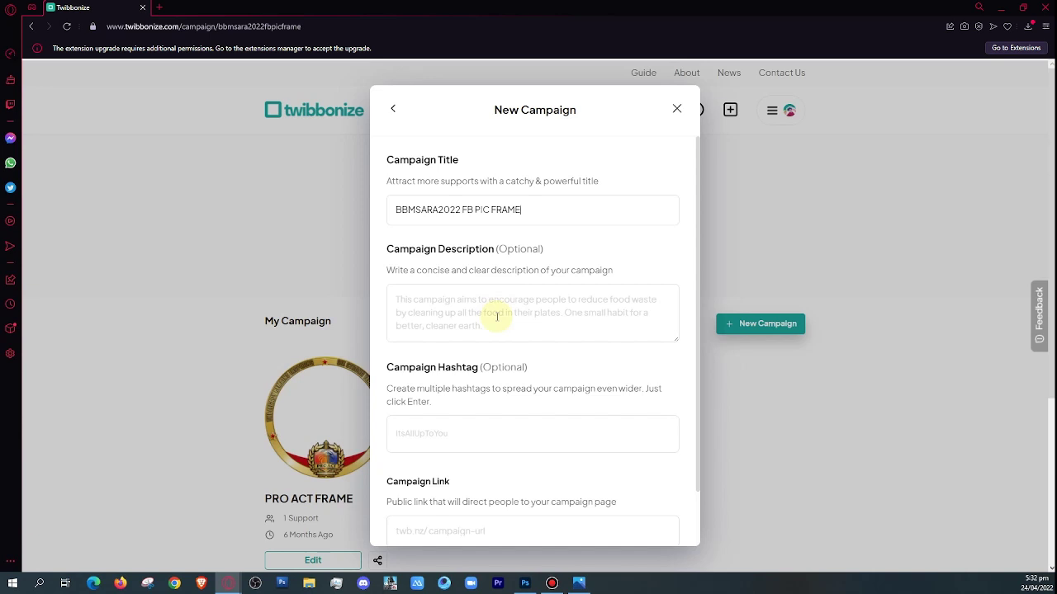
Write the description 'We support BBMSARA2022 Sama-sama tayong babangon muli'.
{"action": "left_click_drag", "start_coordinate": [387, 250], "coordinate": [495, 250]}
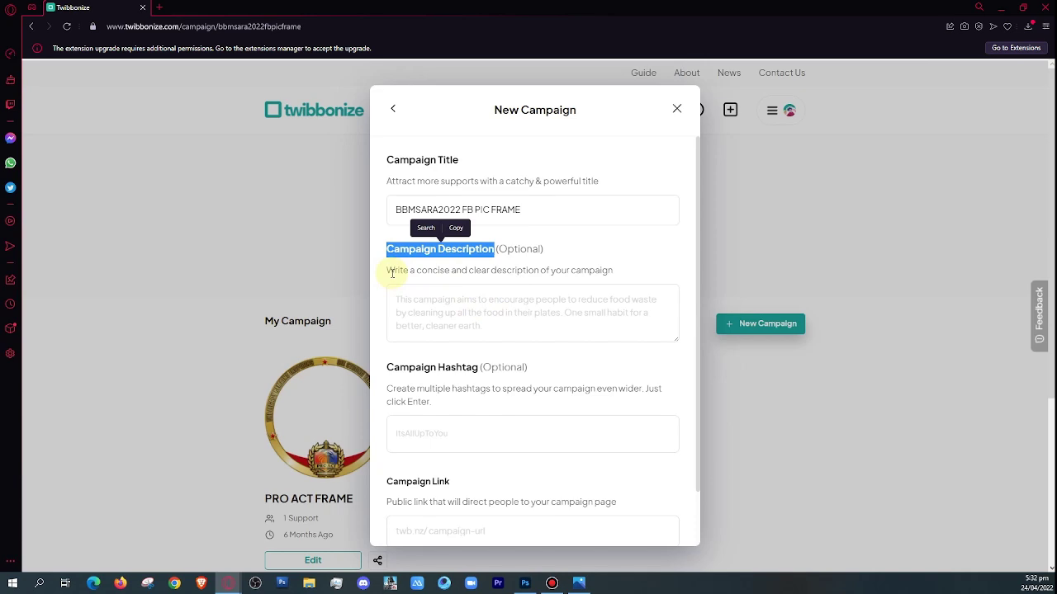
{"action": "left_click_drag", "start_coordinate": [392, 273], "coordinate": [649, 274]}
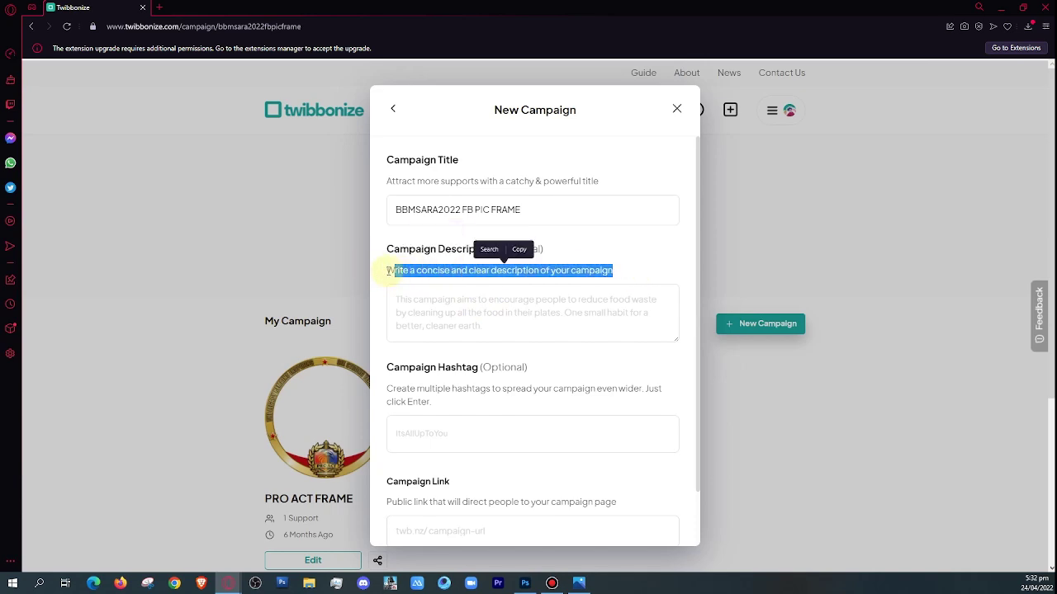
{"action": "left_click_drag", "start_coordinate": [389, 271], "coordinate": [636, 272]}
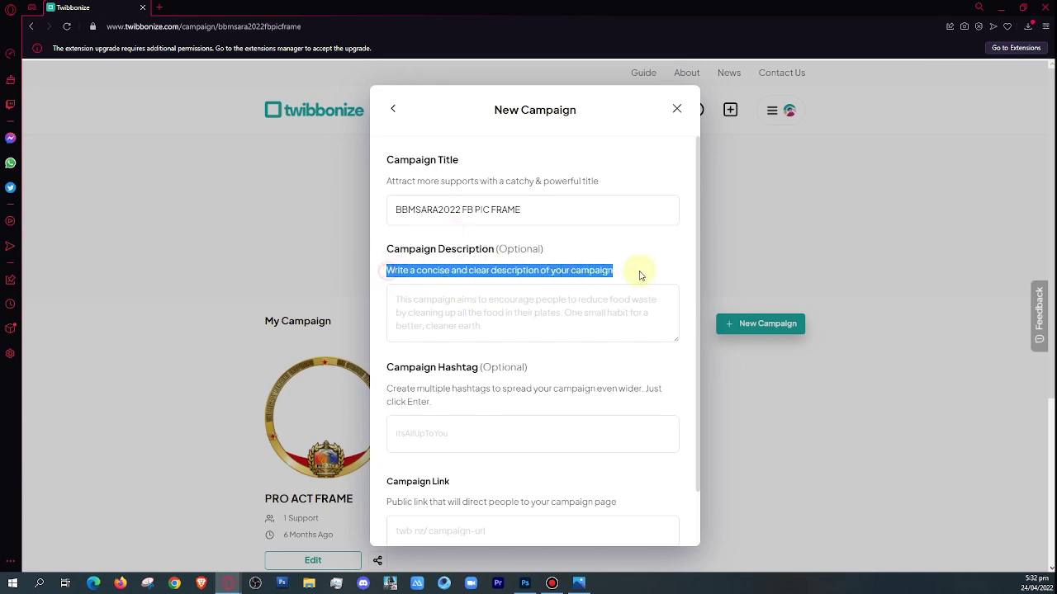
{"action": "left_click", "coordinate": [419, 306]}
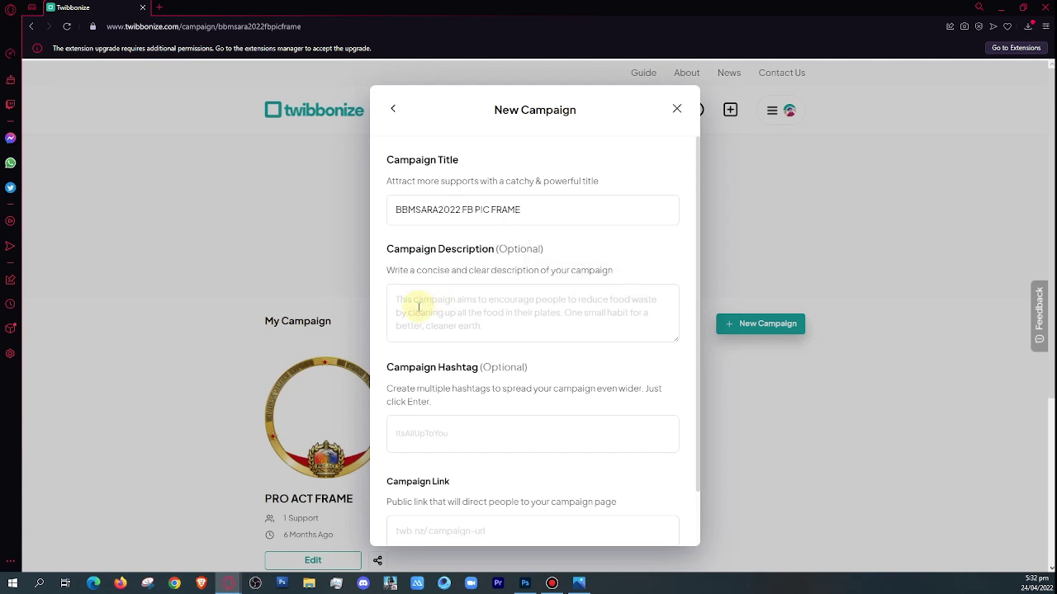
{"action": "type", "text": "We su"}
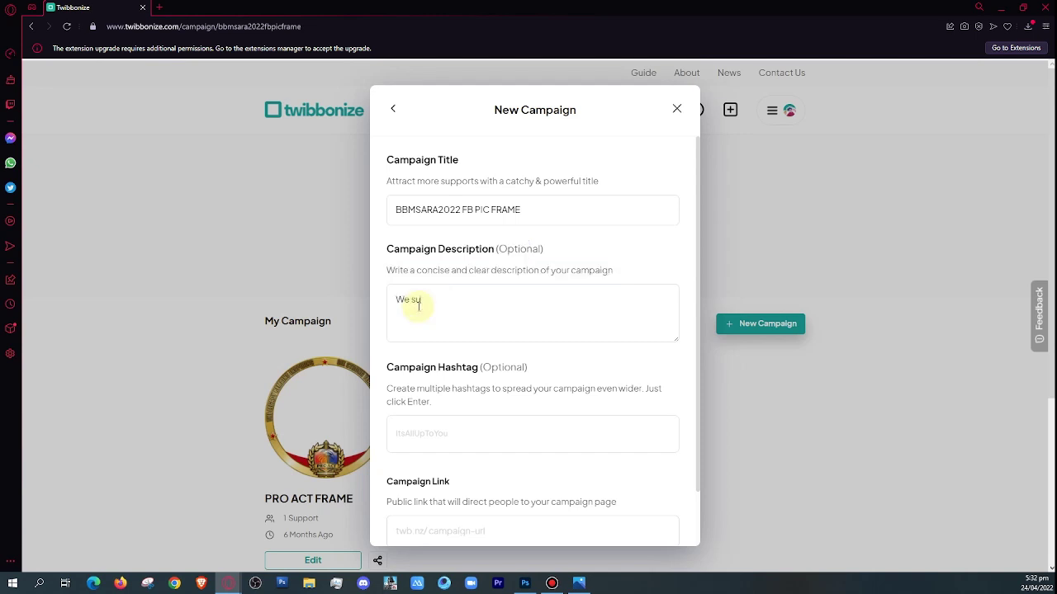
{"action": "type", "text": "pplort"}
{"action": "type", "text": " BBM"}
{"action": "type", "text": "SARA"}
{"action": "type", "text": "2022"}
{"action": "type", "text": " Sama"}
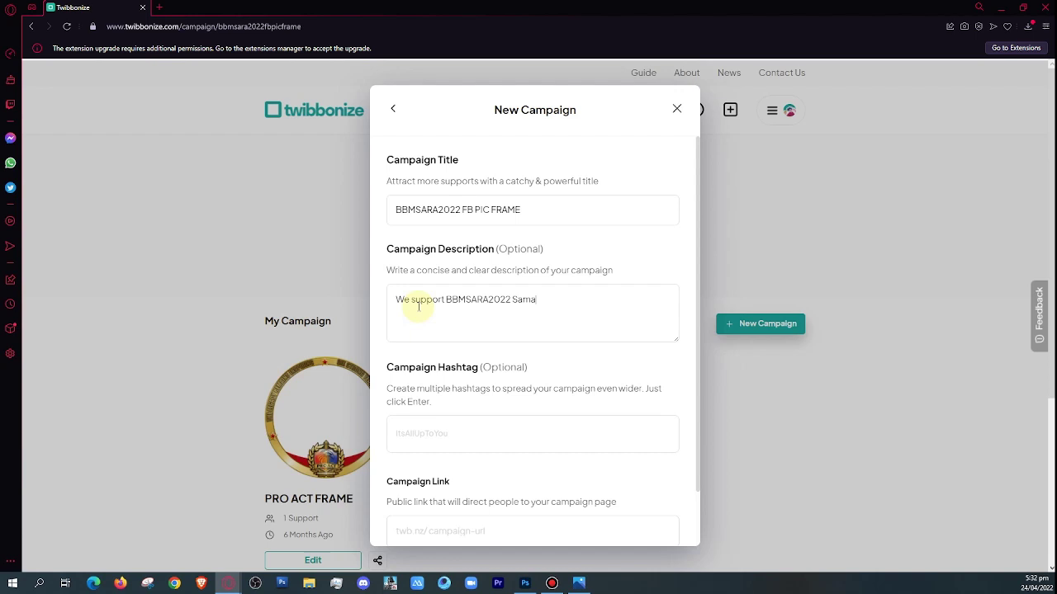
{"action": "type", "text": "-"}
{"action": "type", "text": "sama"}
{"action": "type", "text": " tay"}
{"action": "type", "text": "ong bab"}
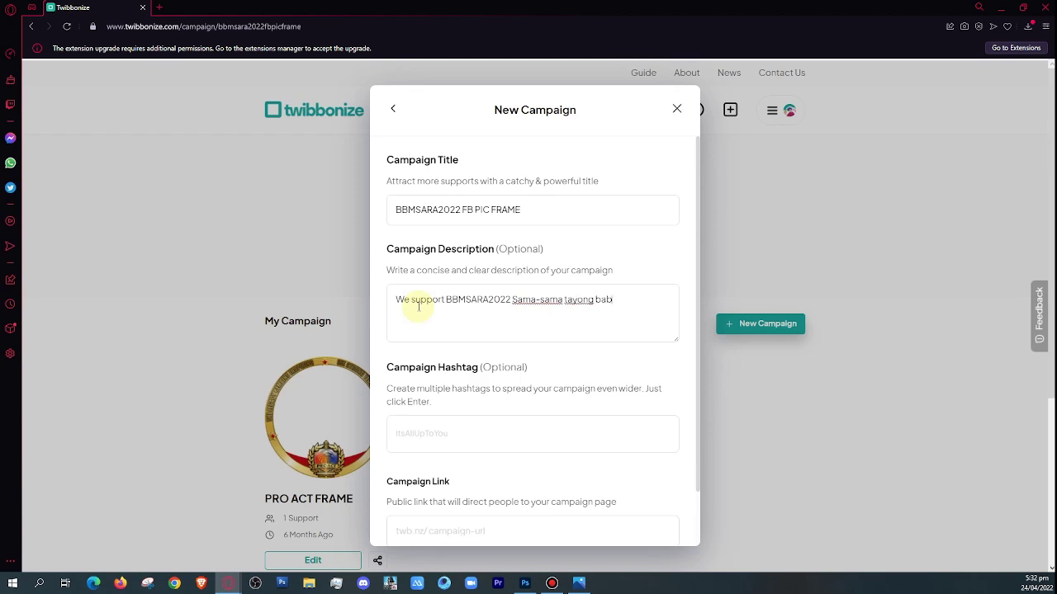
{"action": "type", "text": "angon"}
{"action": "type", "text": " muli"}
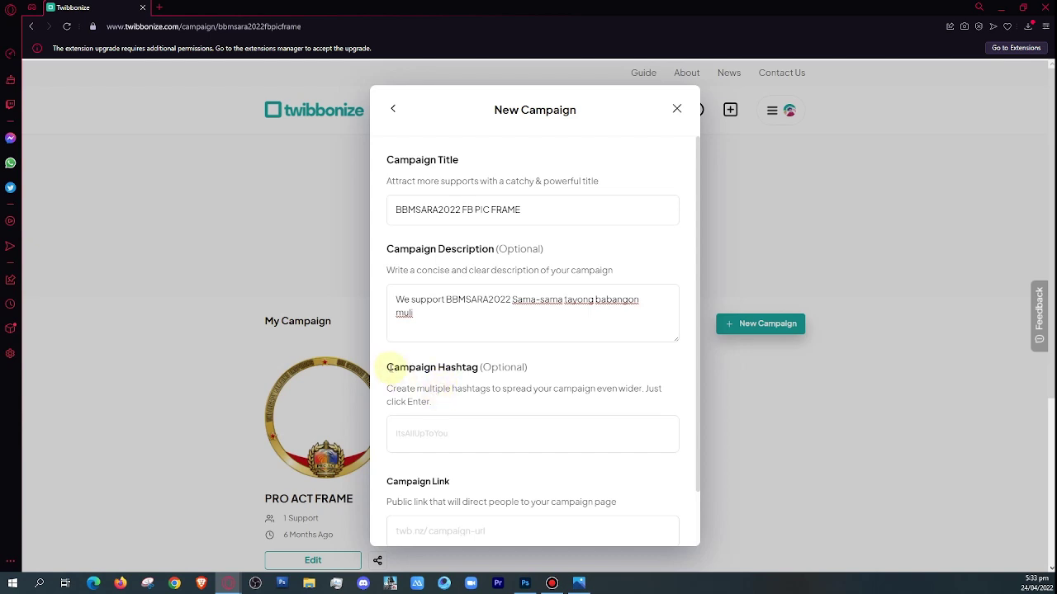
Add #bbmsara2022 as a campaign hashtag tag.
{"action": "left_click_drag", "start_coordinate": [383, 367], "coordinate": [479, 368]}
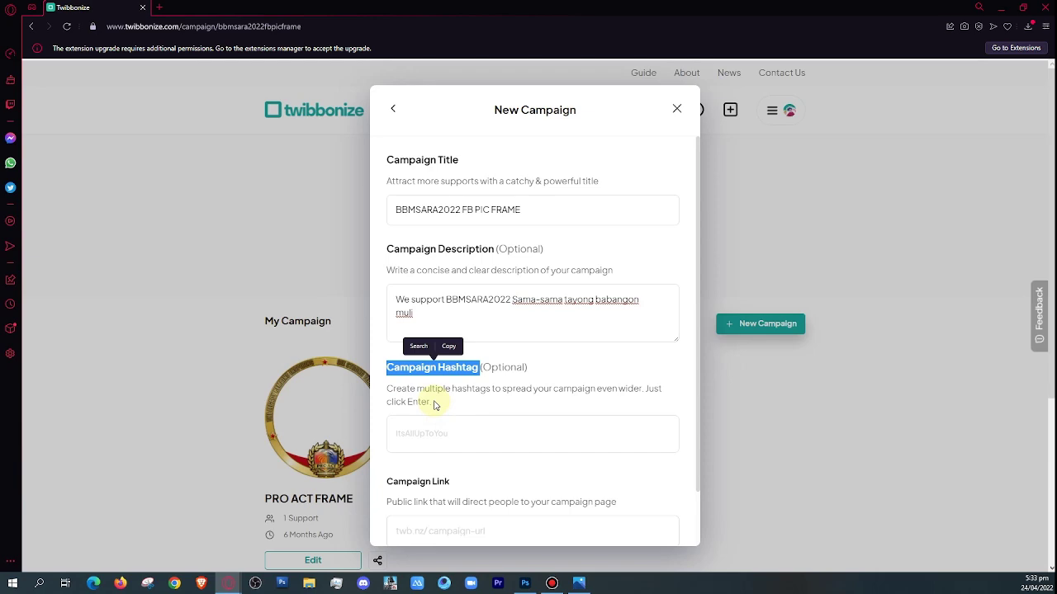
{"action": "left_click", "coordinate": [434, 393]}
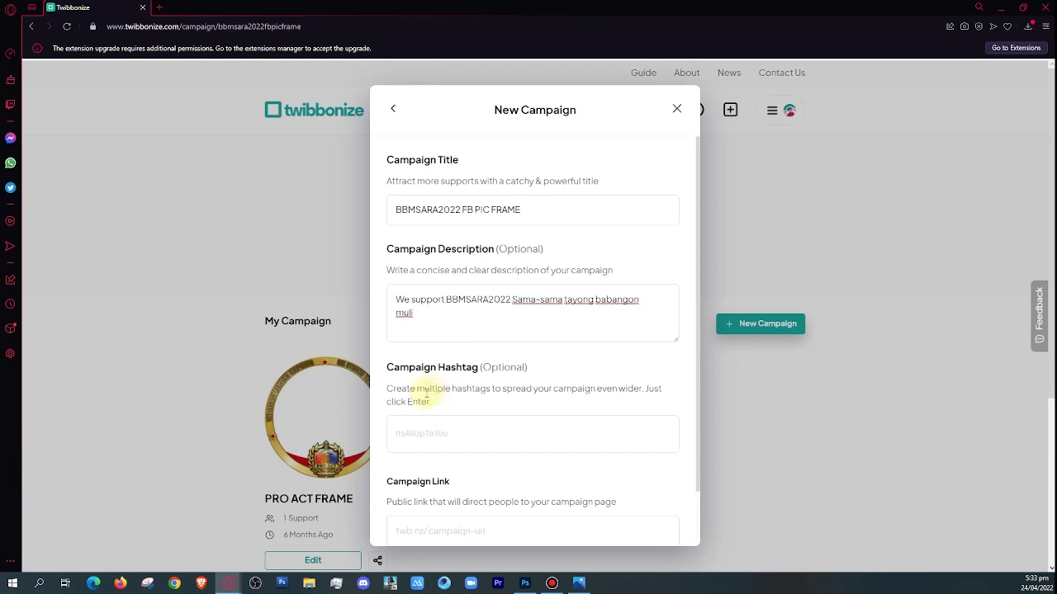
{"action": "left_click", "coordinate": [421, 431]}
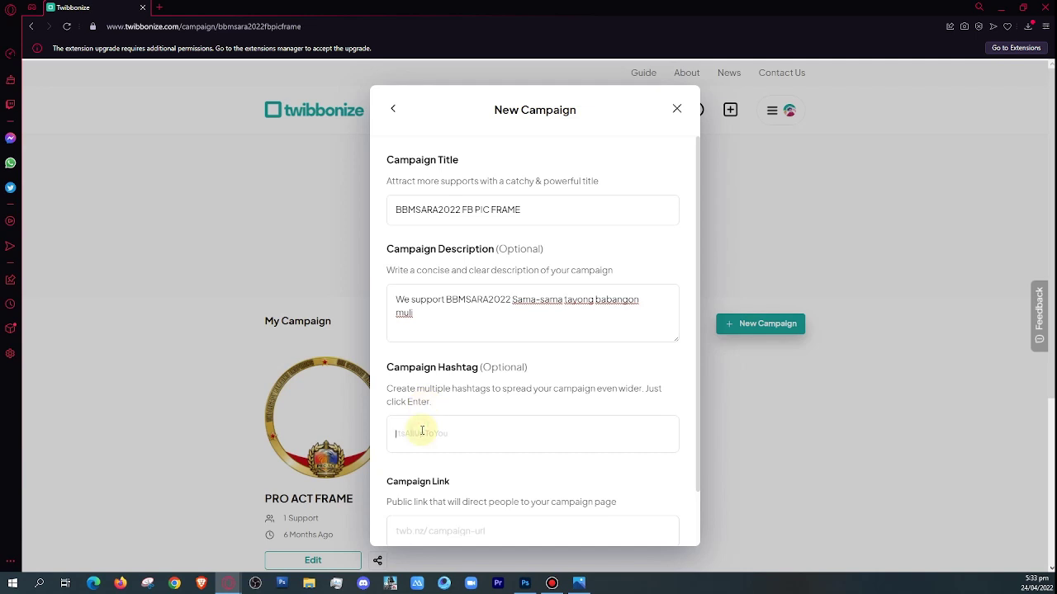
{"action": "type", "text": "#bb"}
{"action": "type", "text": "m"}
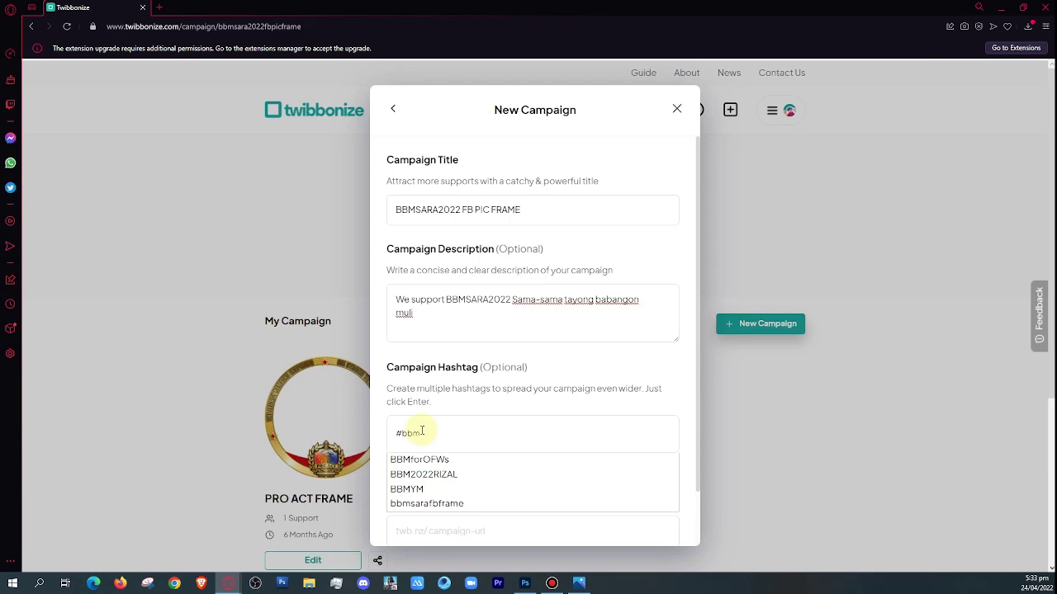
{"action": "type", "text": "sara"}
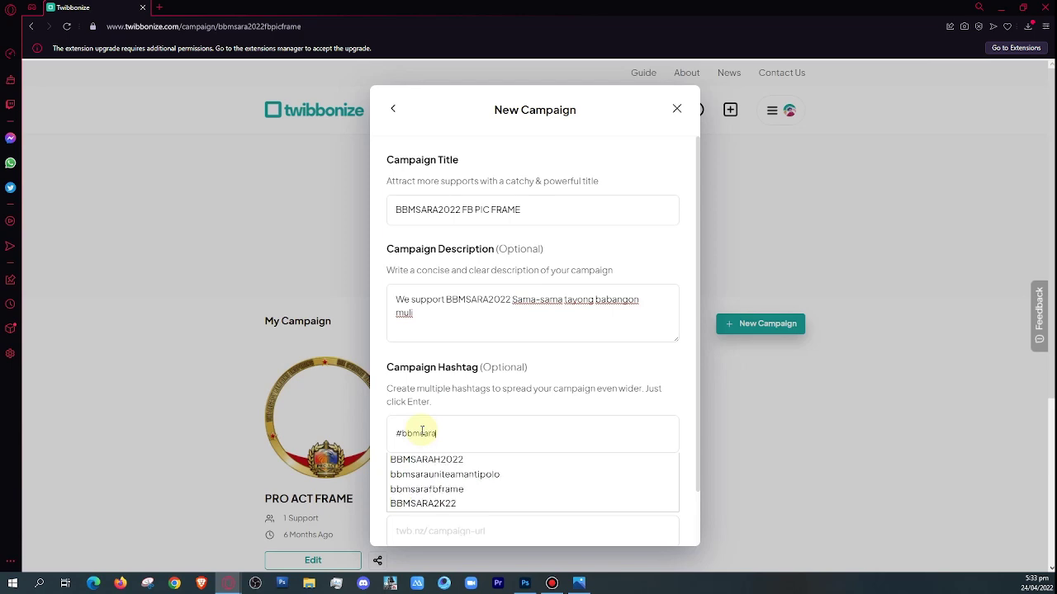
{"action": "type", "text": "2"}
{"action": "type", "text": "022"}
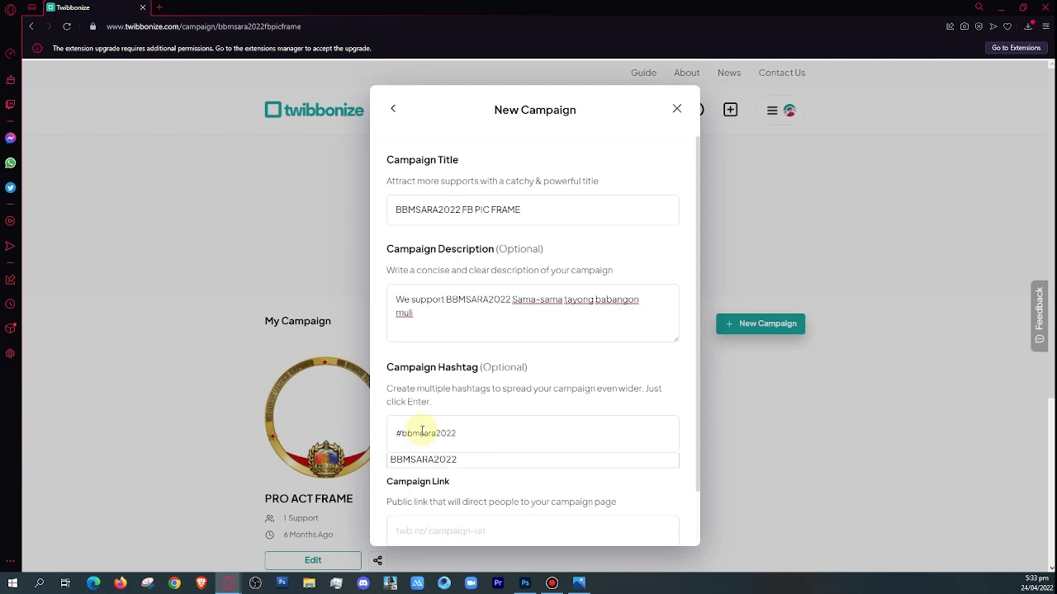
{"action": "key", "text": "Return"}
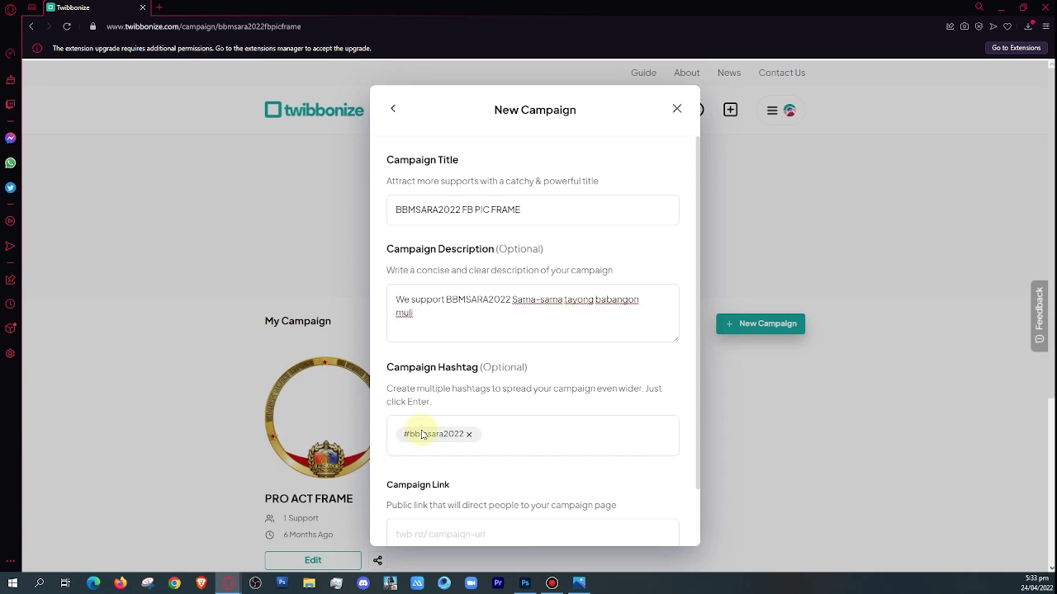
Enter bbmsara2022fbpicframe as the campaign link.
{"action": "scroll", "coordinate": [499, 487], "scroll_direction": "down", "scroll_amount": 1}
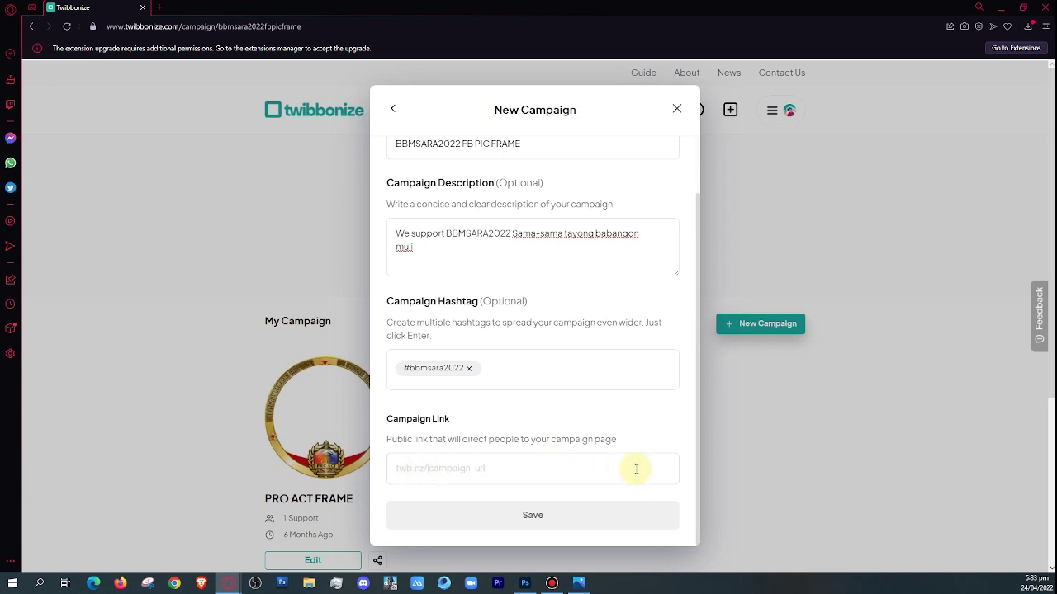
{"action": "type", "text": "bbm"}
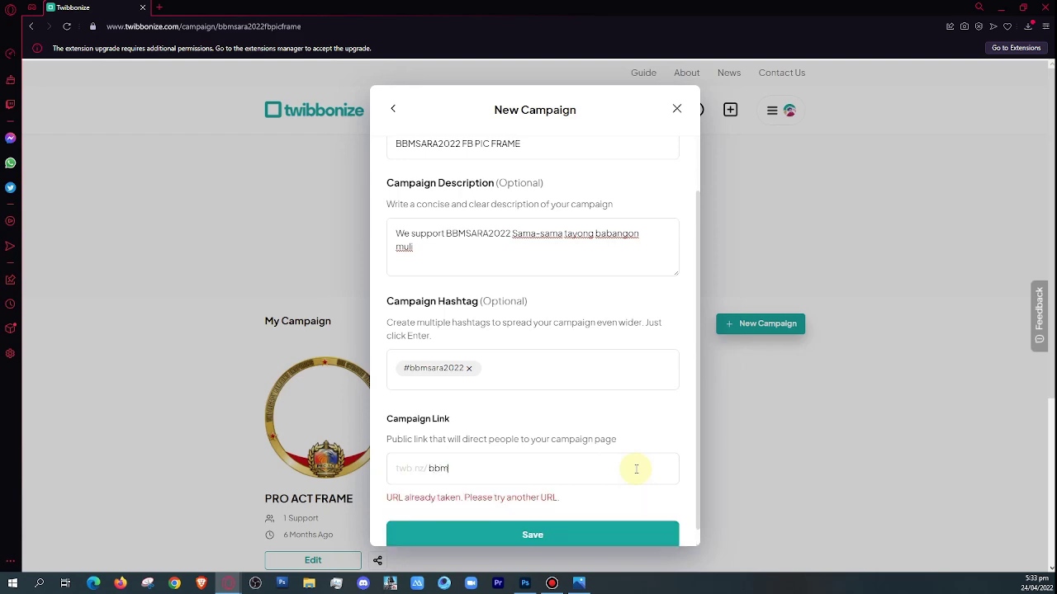
{"action": "type", "text": "sara"}
{"action": "type", "text": "2022"}
{"action": "type", "text": "fb"}
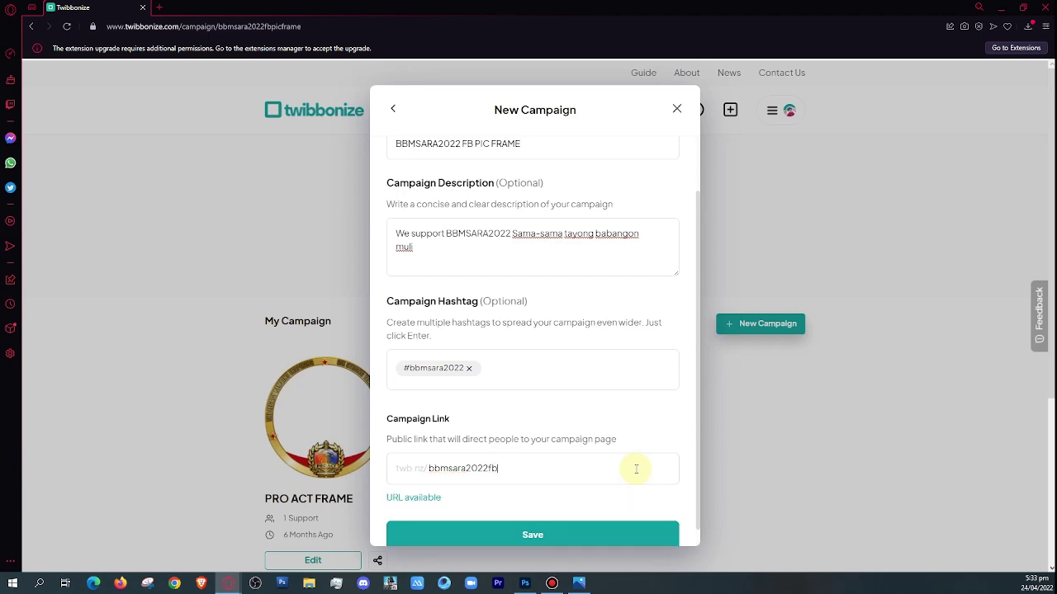
{"action": "type", "text": "picfra"}
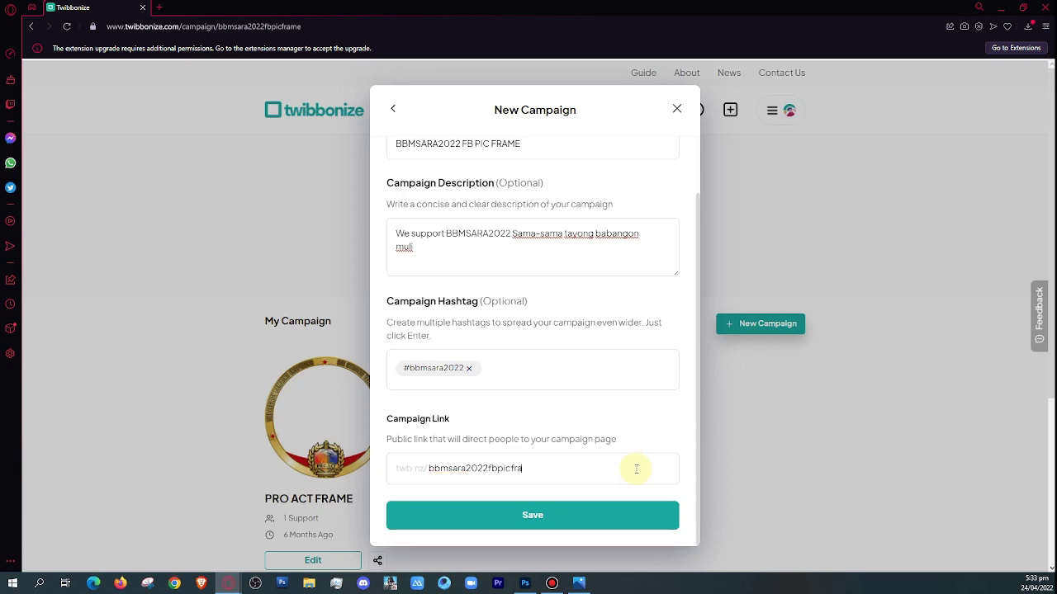
{"action": "type", "text": "me"}
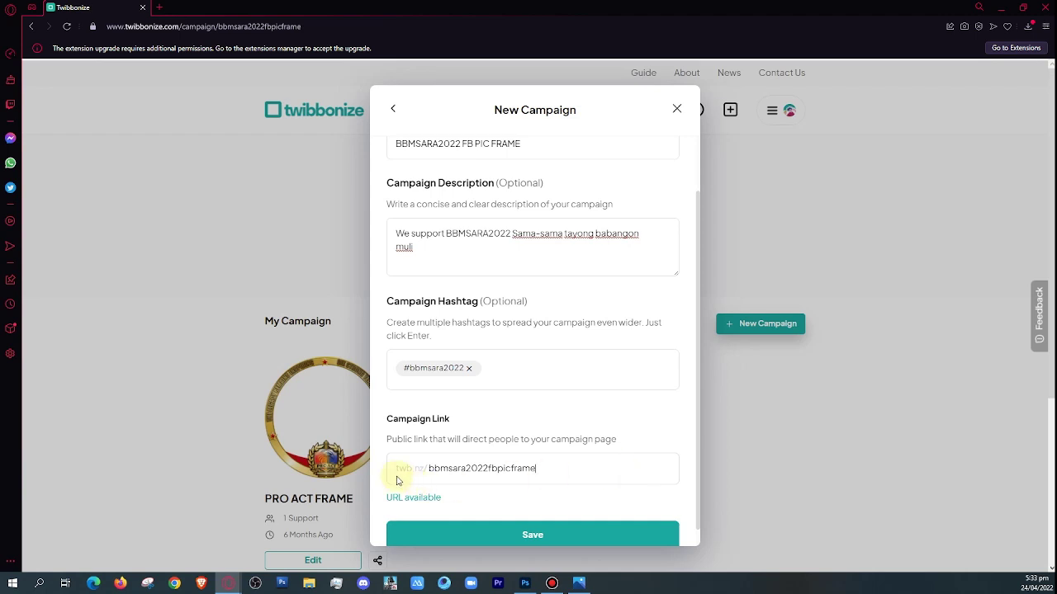
Replace the rejected hashtag with #bbmsarafor2022 and save the campaign.
{"action": "left_click", "coordinate": [504, 536]}
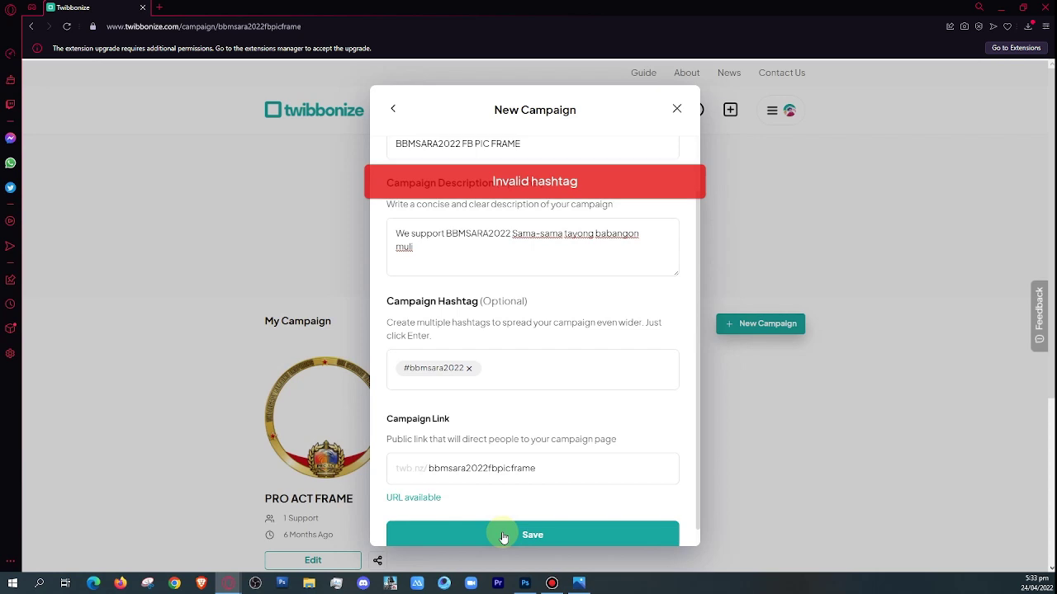
{"action": "left_click", "coordinate": [468, 368]}
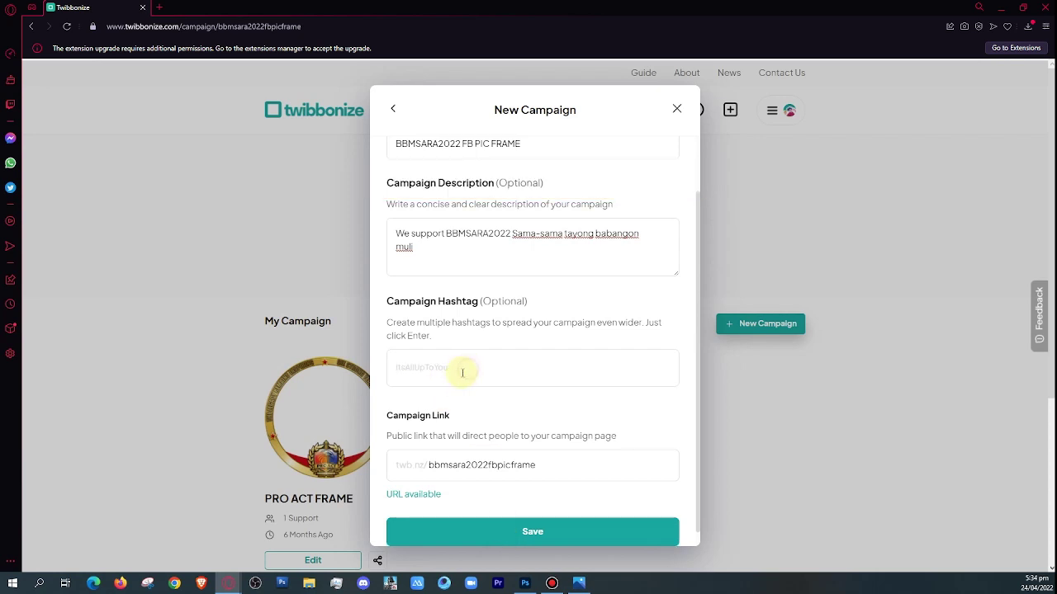
{"action": "left_click", "coordinate": [444, 371]}
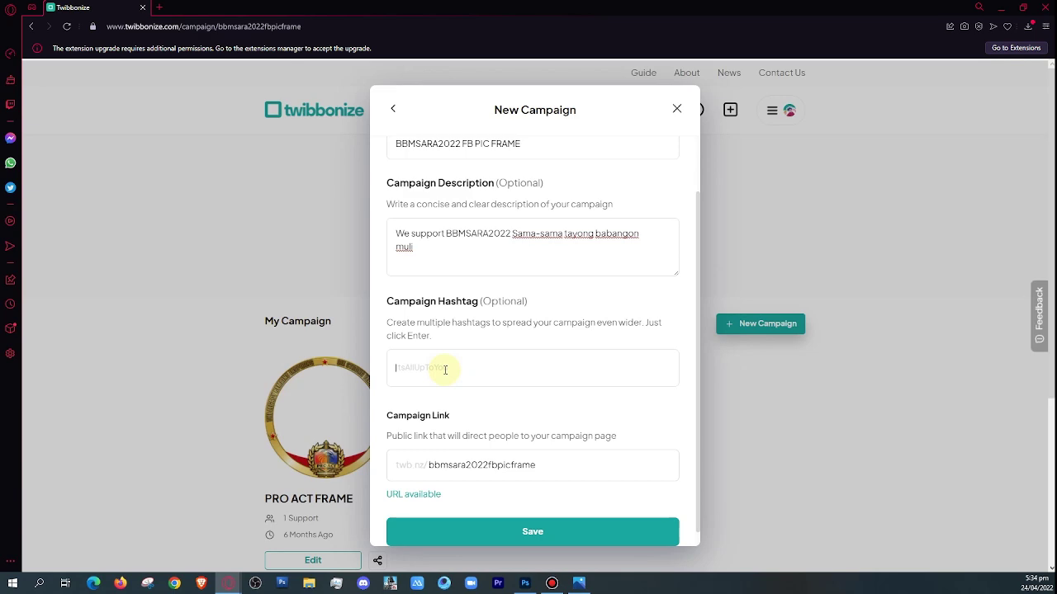
{"action": "type", "text": "#bb"}
{"action": "type", "text": "m"}
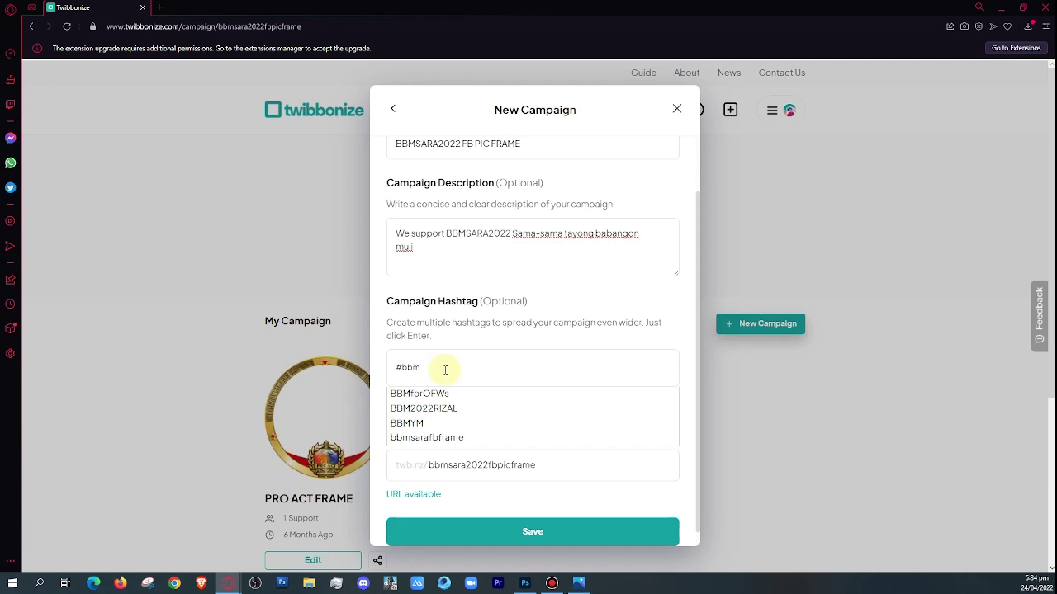
{"action": "type", "text": "sara"}
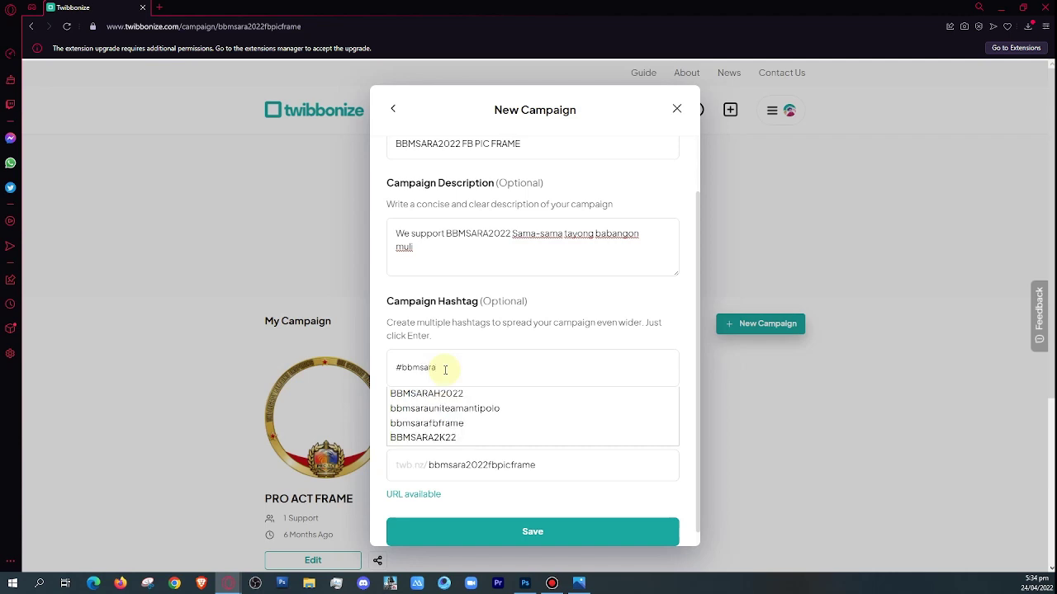
{"action": "type", "text": "for20"}
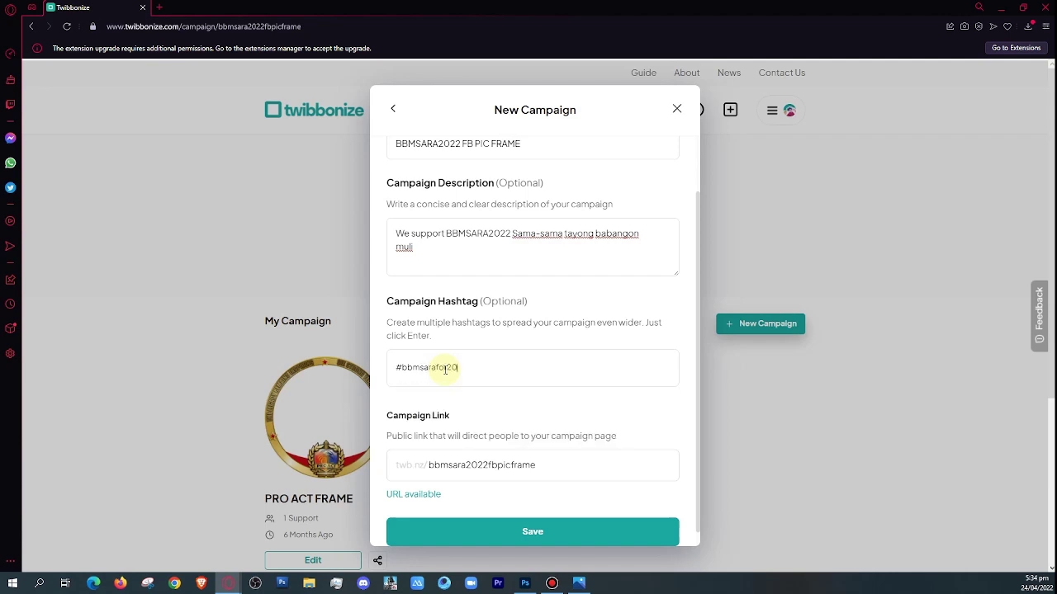
{"action": "type", "text": "22"}
{"action": "left_click", "coordinate": [491, 530]}
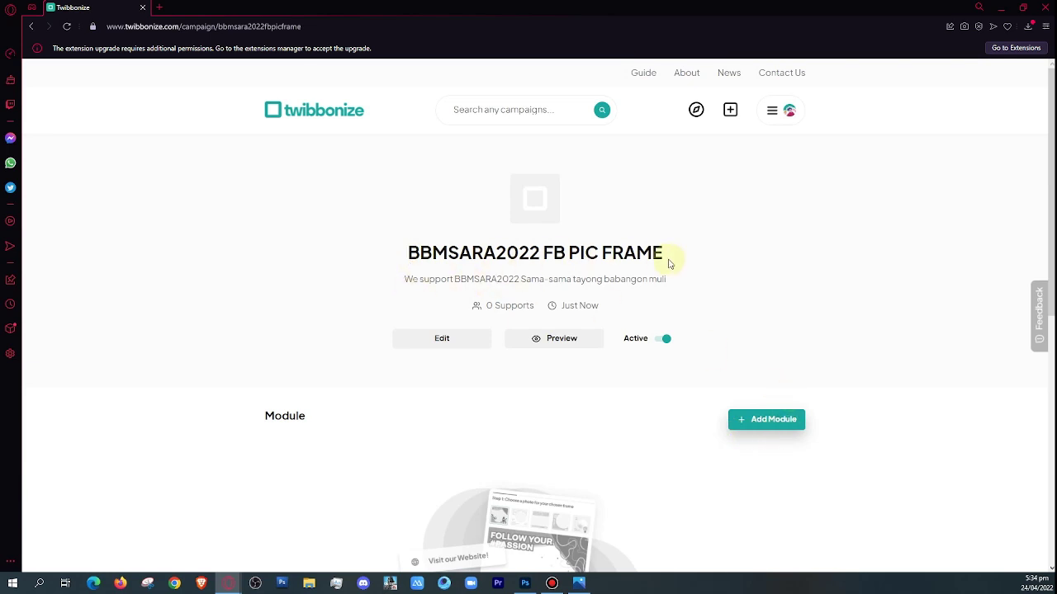
Open the Module Store and browse the Frame and Button module cards.
{"action": "left_click", "coordinate": [778, 421]}
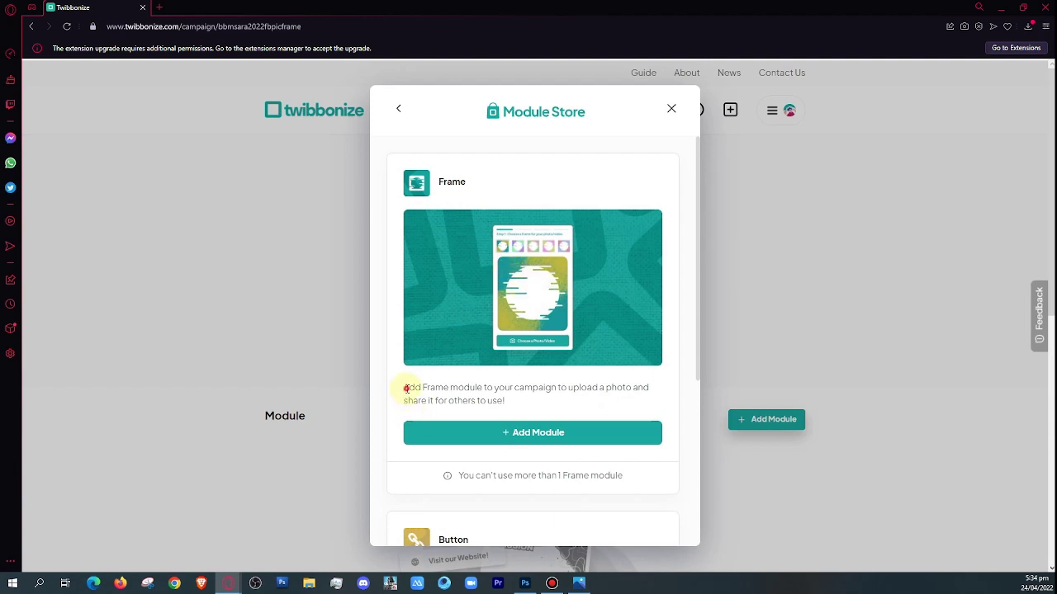
{"action": "left_click_drag", "start_coordinate": [405, 387], "coordinate": [508, 408]}
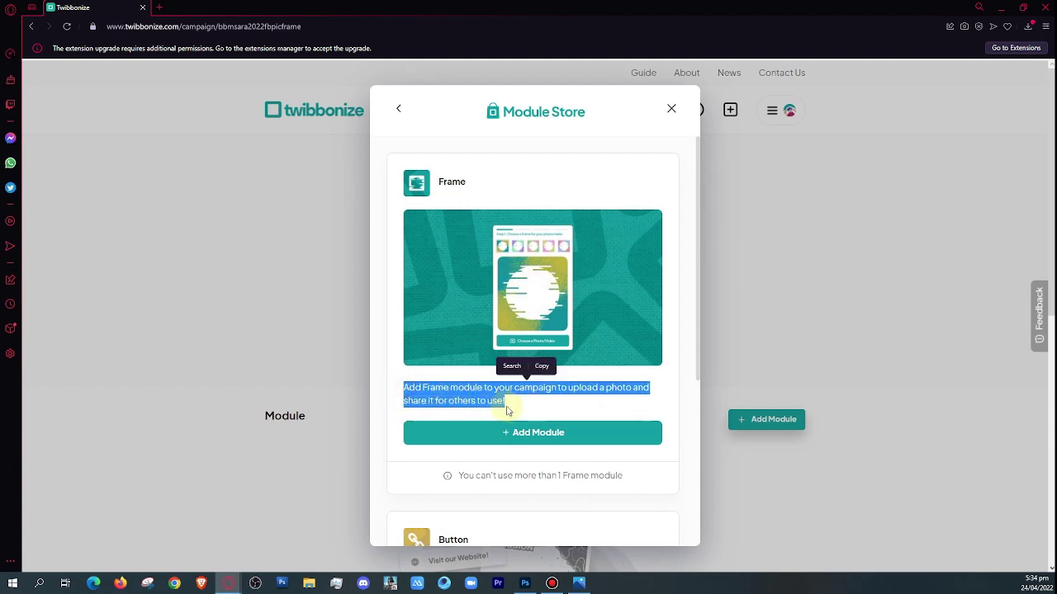
{"action": "left_click", "coordinate": [380, 448]}
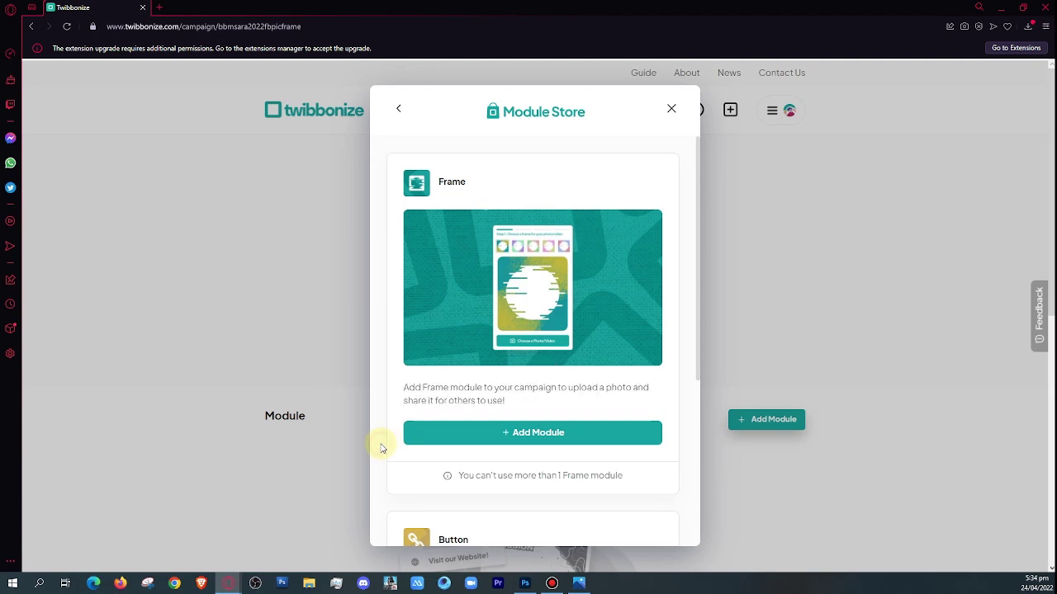
{"action": "scroll", "coordinate": [383, 448], "scroll_direction": "down", "scroll_amount": 2}
{"action": "scroll", "coordinate": [382, 447], "scroll_direction": "down", "scroll_amount": 2}
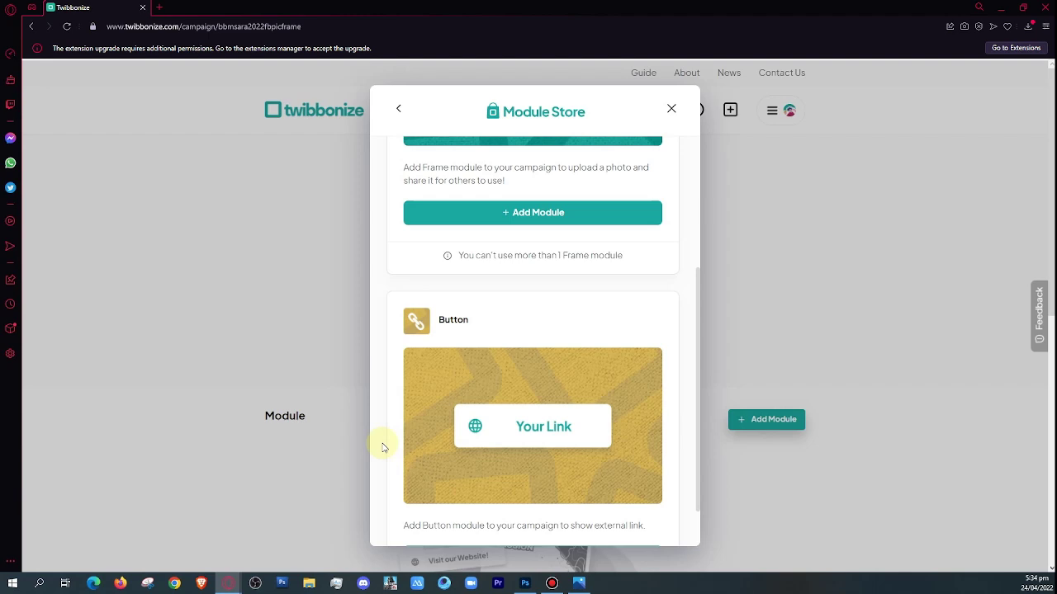
{"action": "scroll", "coordinate": [382, 448], "scroll_direction": "down", "scroll_amount": 1}
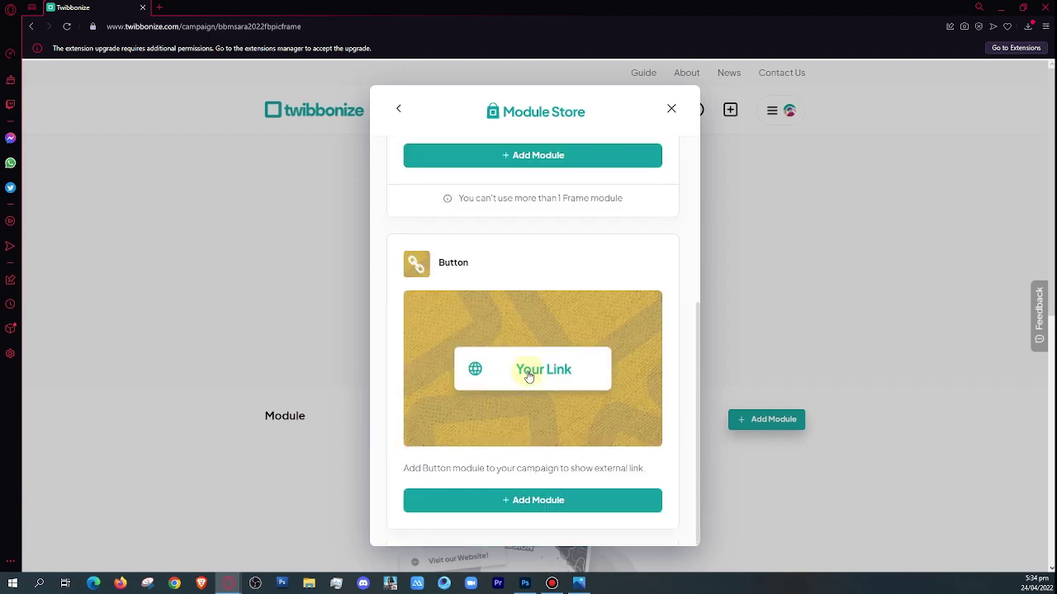
{"action": "scroll", "coordinate": [520, 378], "scroll_direction": "up", "scroll_amount": 2}
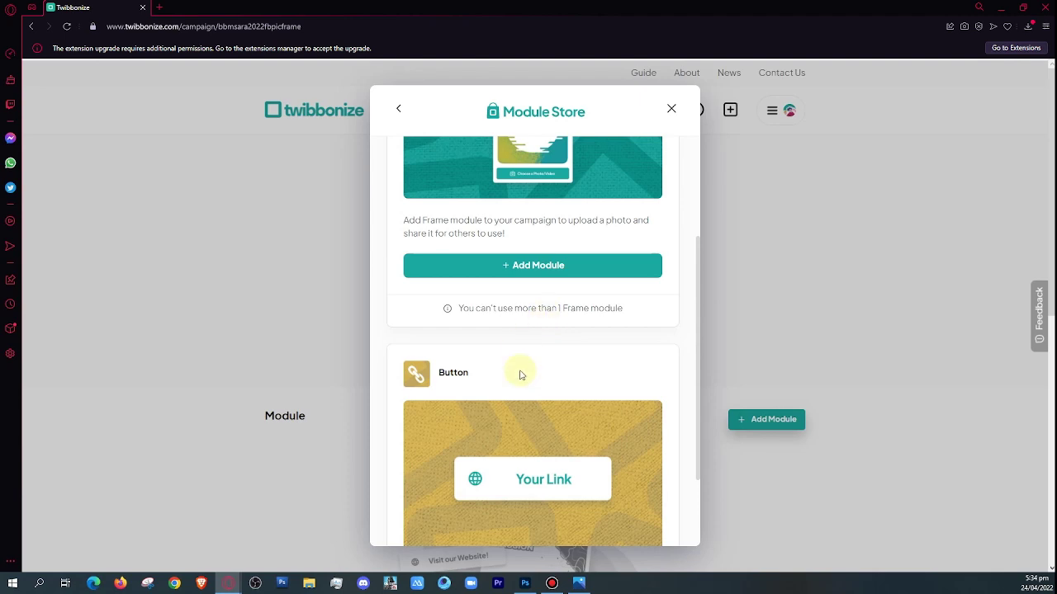
{"action": "scroll", "coordinate": [522, 373], "scroll_direction": "up", "scroll_amount": 2}
Add the Frame module and review its transparent-PNG upload instructions.
{"action": "left_click", "coordinate": [528, 378]}
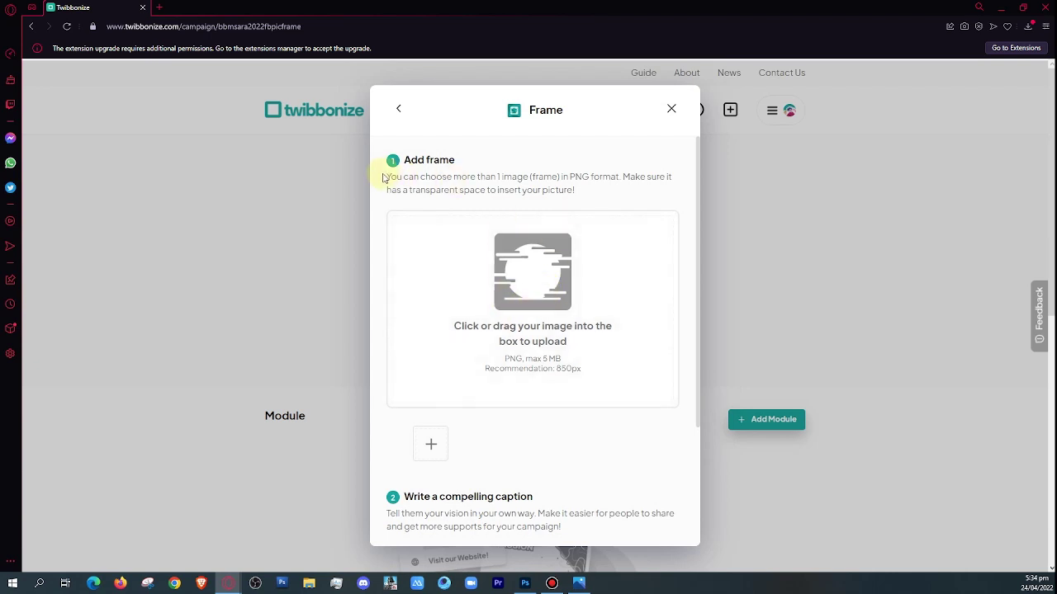
{"action": "left_click_drag", "start_coordinate": [387, 176], "coordinate": [575, 191]}
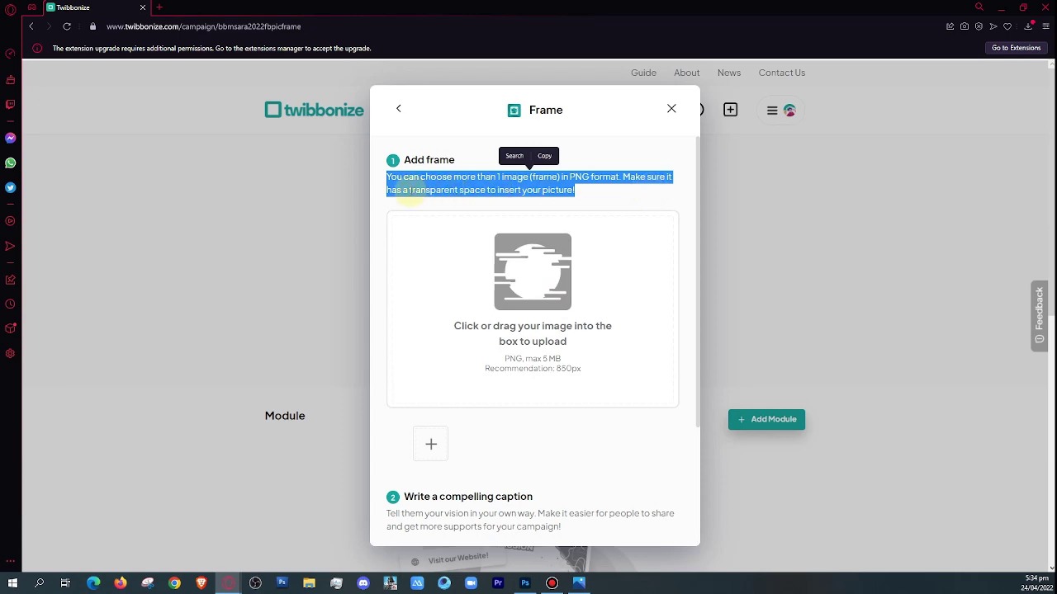
{"action": "left_click", "coordinate": [433, 190]}
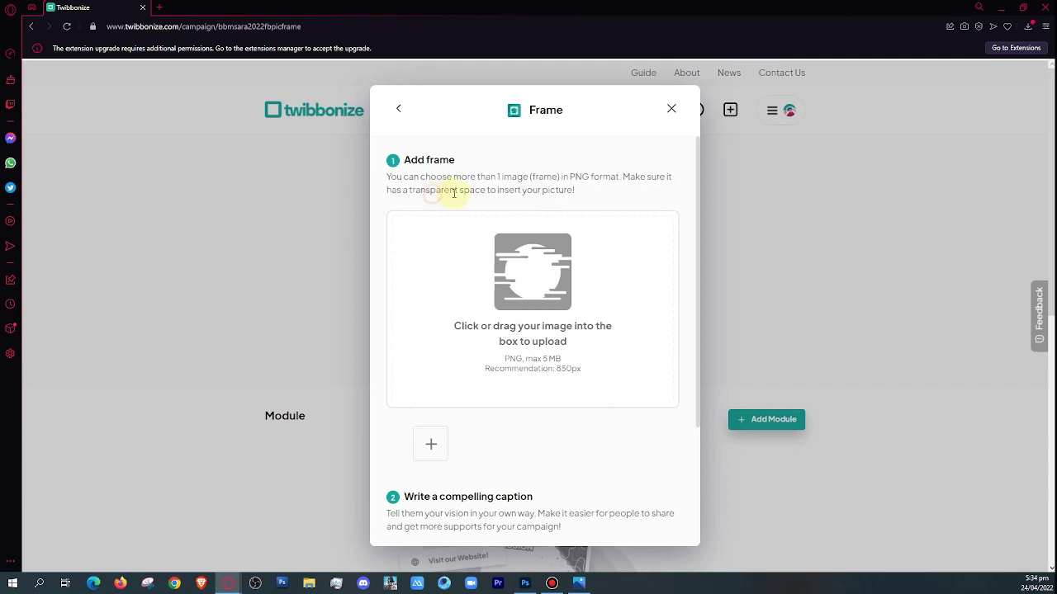
{"action": "left_click_drag", "start_coordinate": [457, 191], "coordinate": [409, 190]}
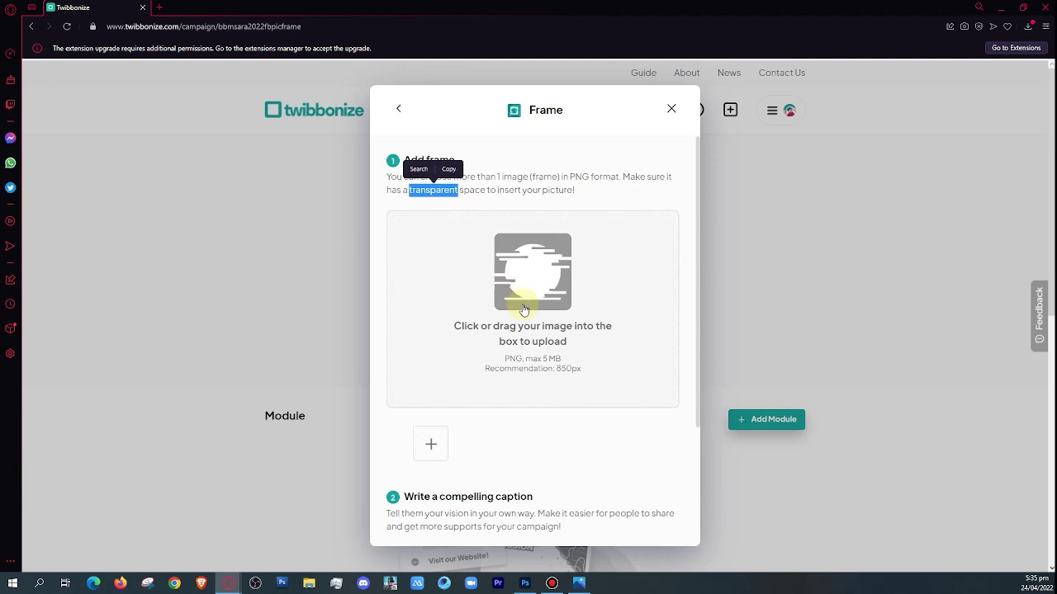
{"action": "scroll", "coordinate": [533, 346], "scroll_direction": "down", "scroll_amount": 2}
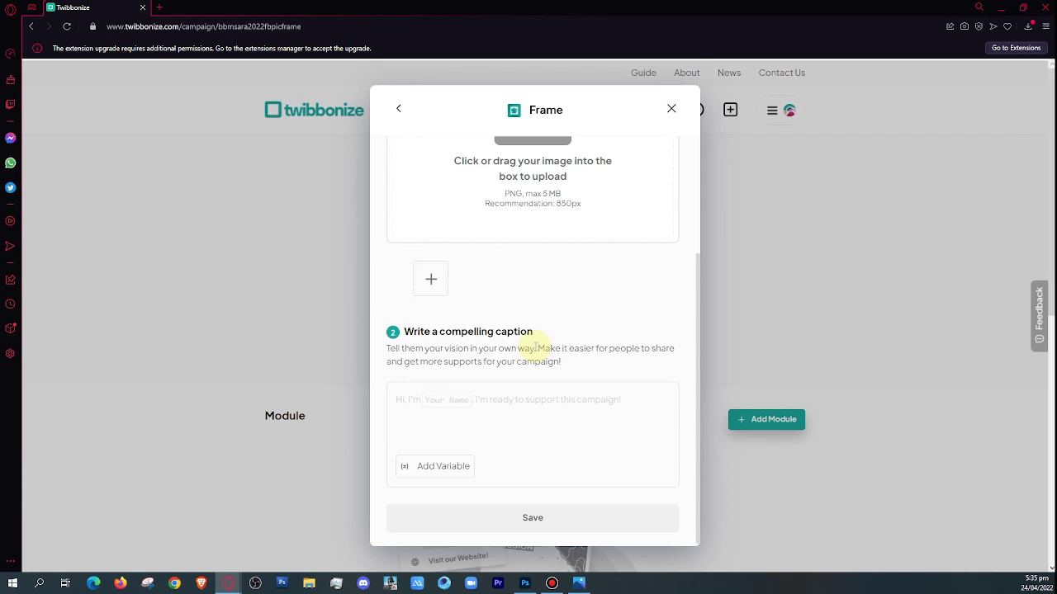
{"action": "scroll", "coordinate": [534, 344], "scroll_direction": "up", "scroll_amount": 2}
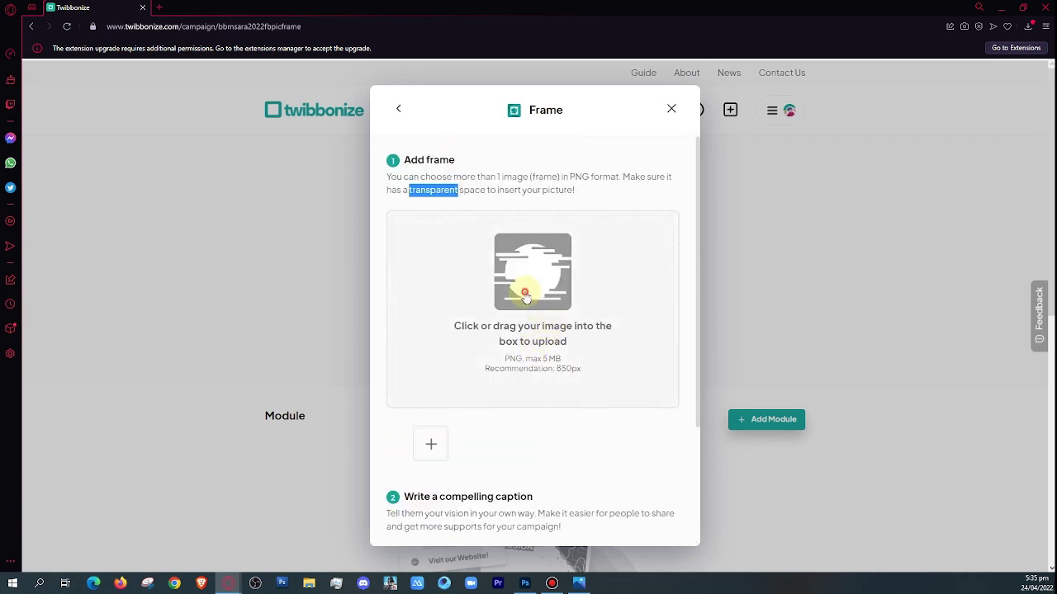
Upload BBM SARA FRAME from Pictures > BBM SARA and set it as the campaign thumbnail.
{"action": "left_click", "coordinate": [525, 293]}
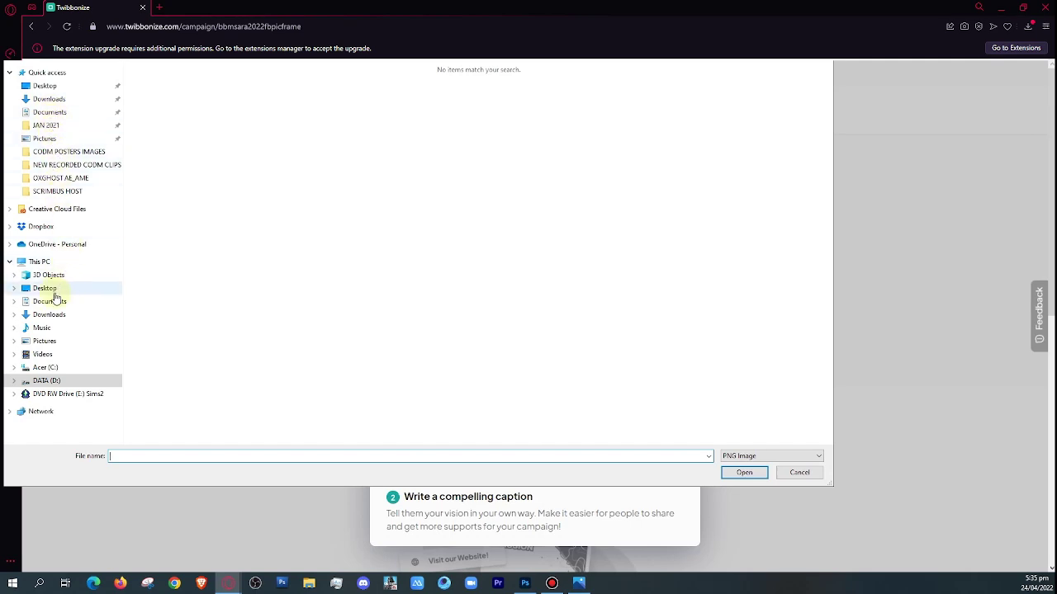
{"action": "left_click", "coordinate": [46, 340]}
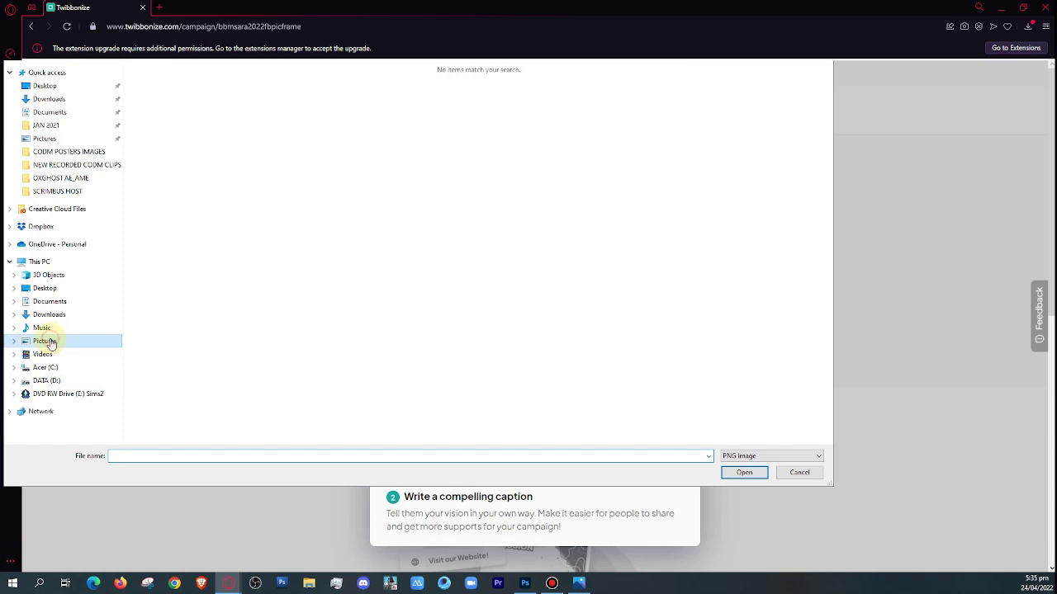
{"action": "double_click", "coordinate": [165, 110]}
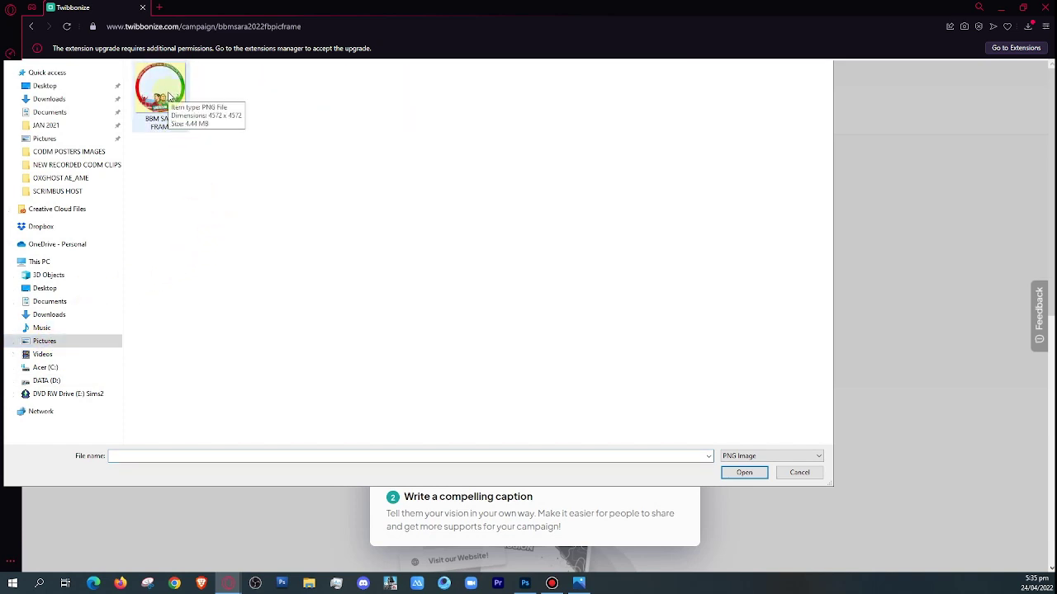
{"action": "left_click", "coordinate": [169, 96]}
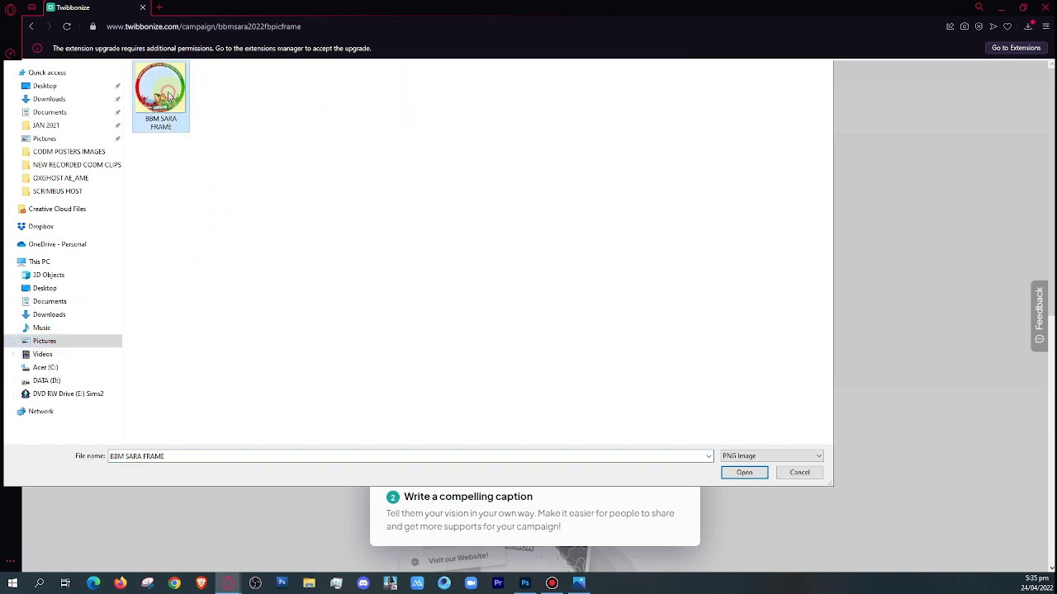
{"action": "left_click", "coordinate": [744, 473]}
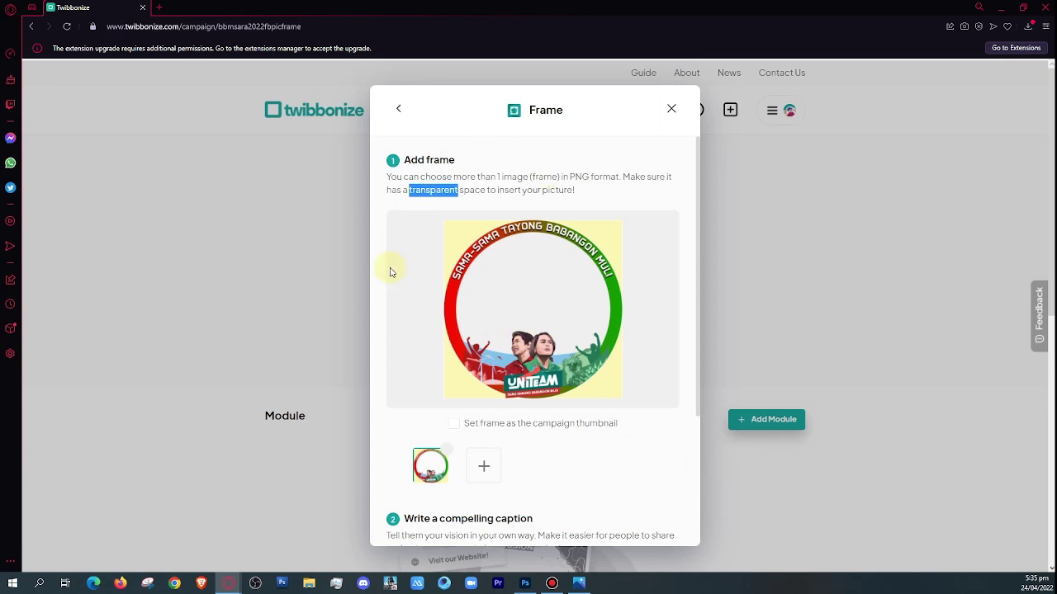
{"action": "left_click", "coordinate": [453, 423]}
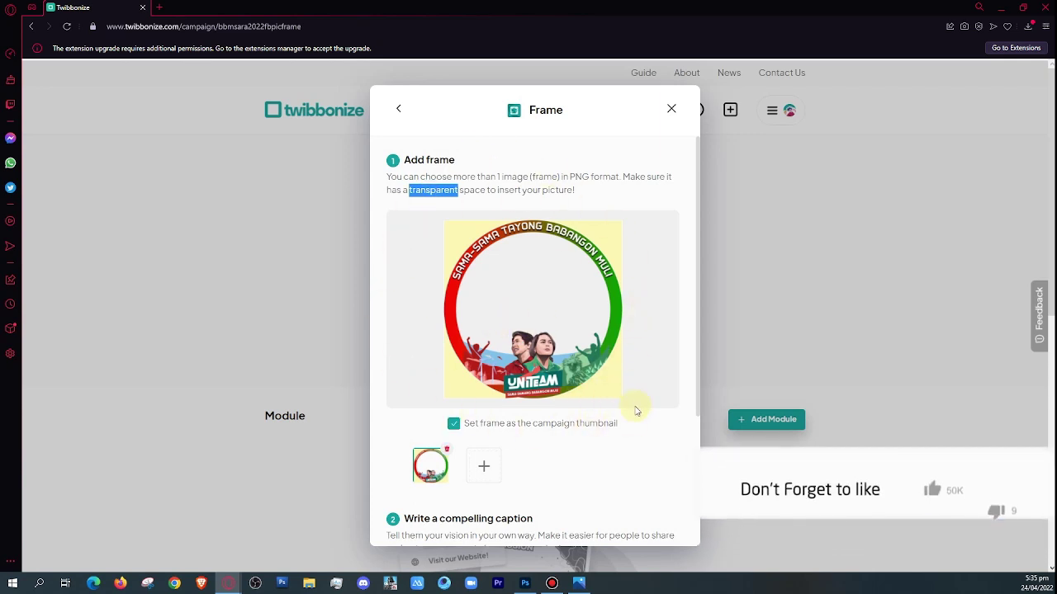
{"action": "scroll", "coordinate": [615, 435], "scroll_direction": "down", "scroll_amount": 2}
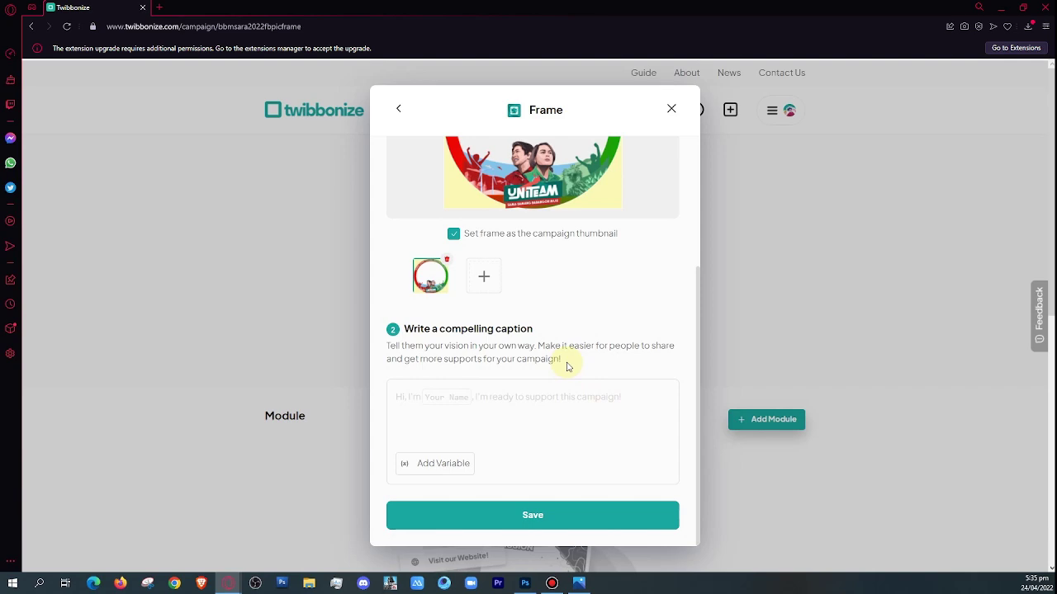
Type a caption supporting BBM & SARA for the 2022 Election and save the Frame module.
{"action": "left_click_drag", "start_coordinate": [565, 363], "coordinate": [386, 345]}
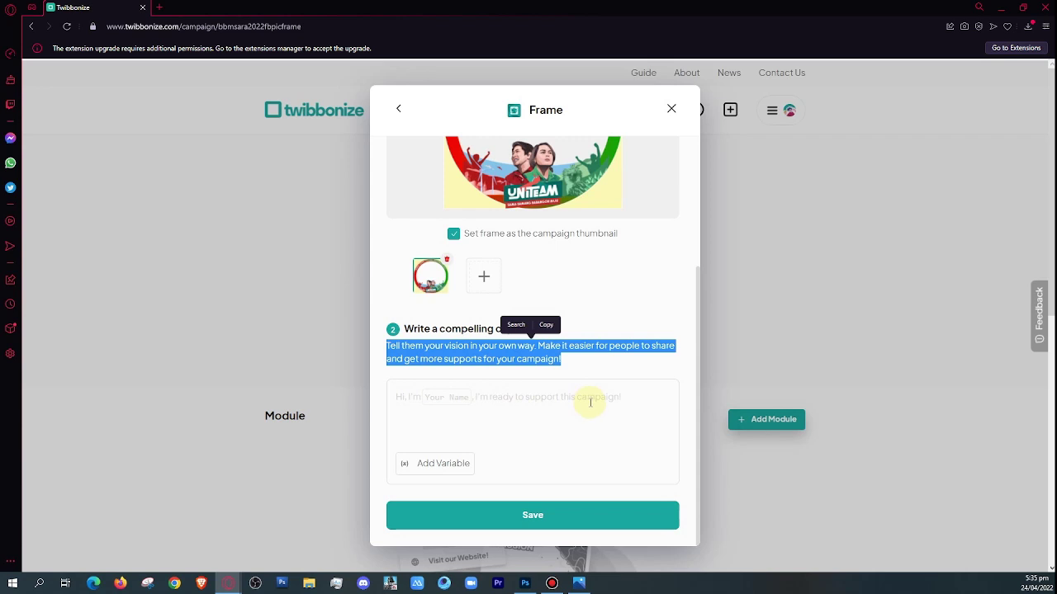
{"action": "left_click", "coordinate": [533, 399]}
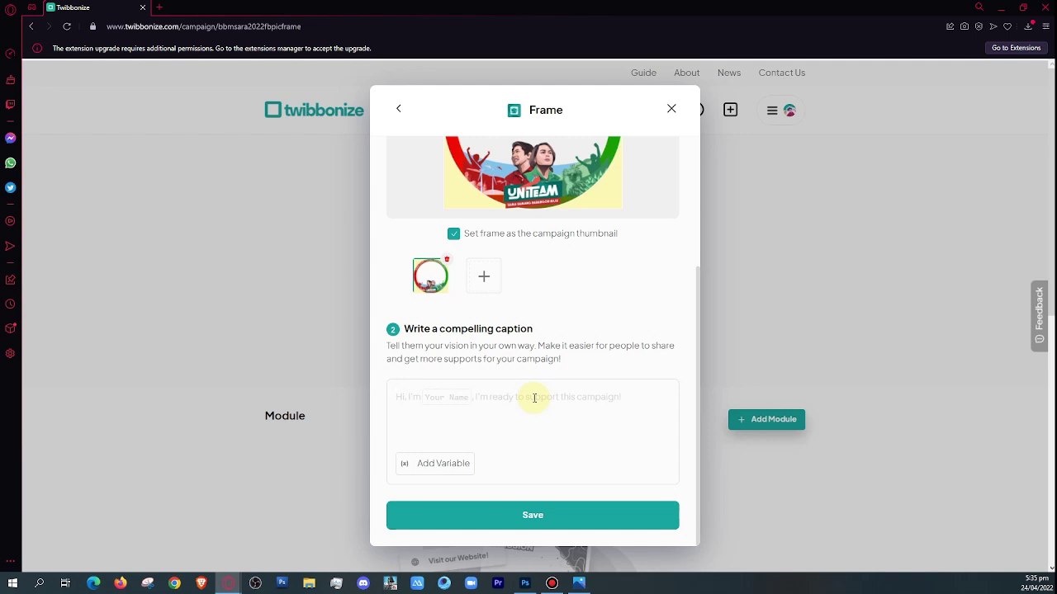
{"action": "type", "text": "Let's su"}
{"action": "type", "text": "pport BBM &"}
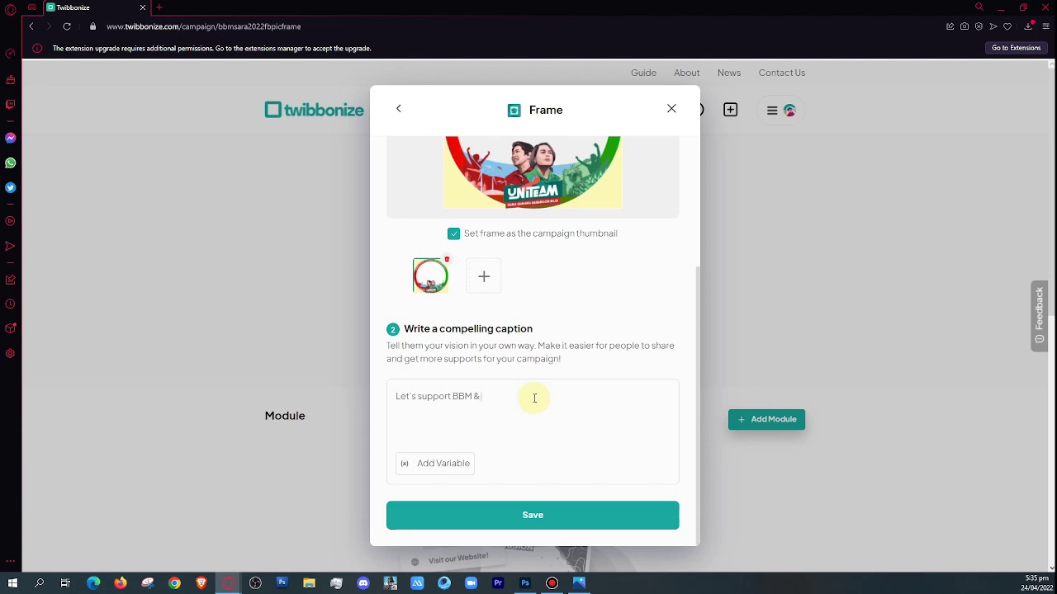
{"action": "type", "text": "RA"}
{"action": "type", "text": "Election. Sama"}
{"action": "type", "text": "-sama tayong"}
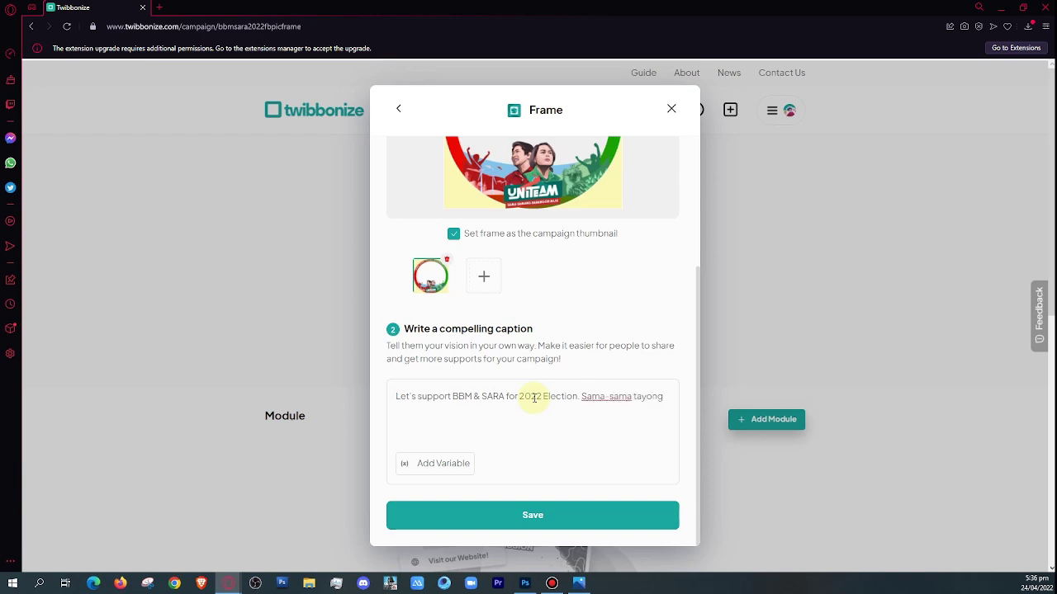
{"action": "type", "text": " babangon muli."}
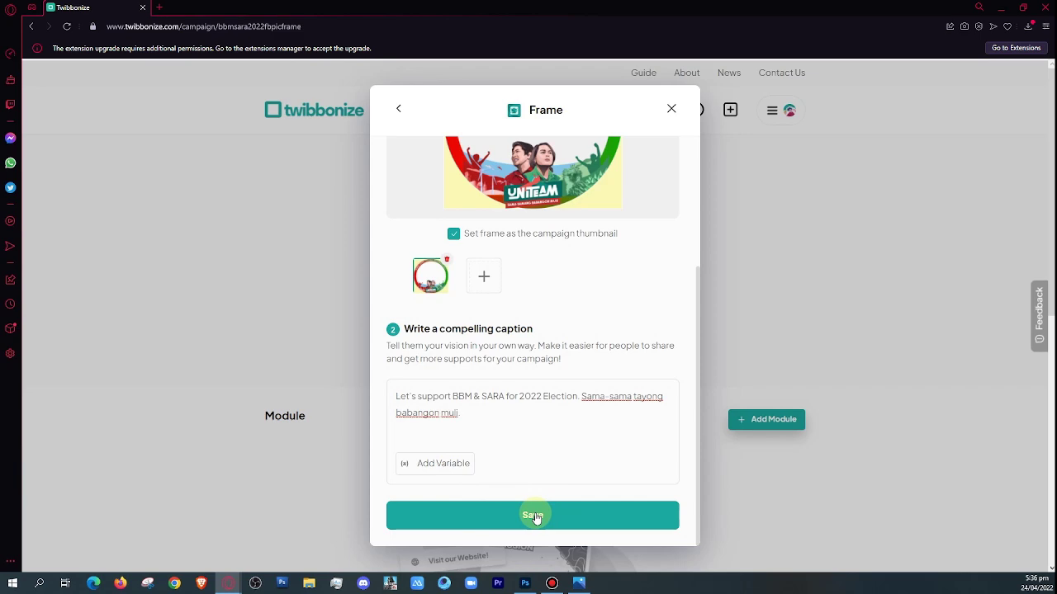
{"action": "left_click", "coordinate": [534, 517]}
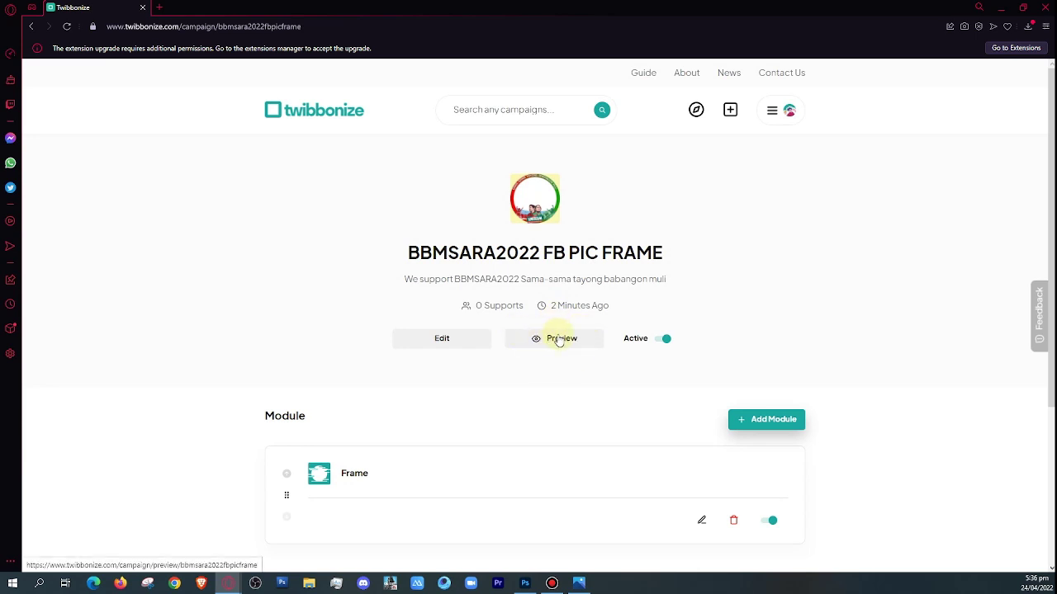
{"action": "left_click", "coordinate": [559, 339]}
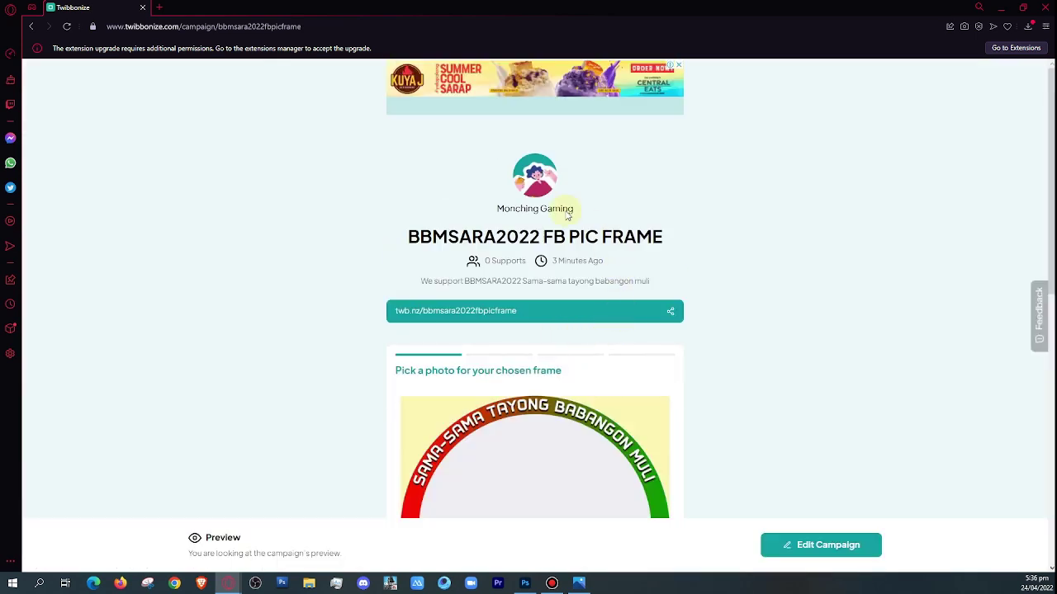
{"action": "scroll", "coordinate": [438, 313], "scroll_direction": "down", "scroll_amount": 3}
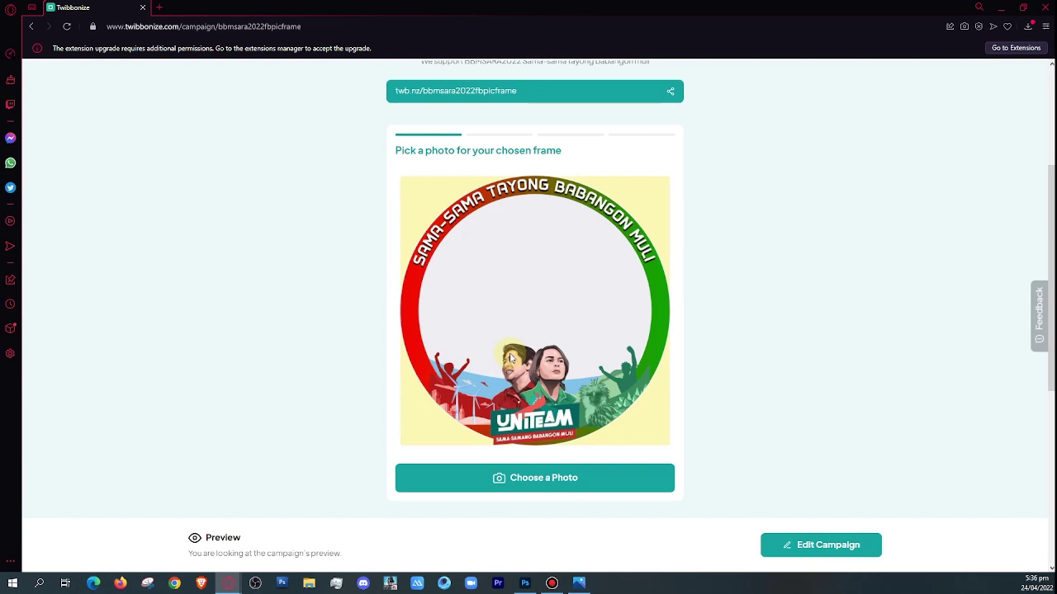
{"action": "scroll", "coordinate": [799, 344], "scroll_direction": "up", "scroll_amount": 3}
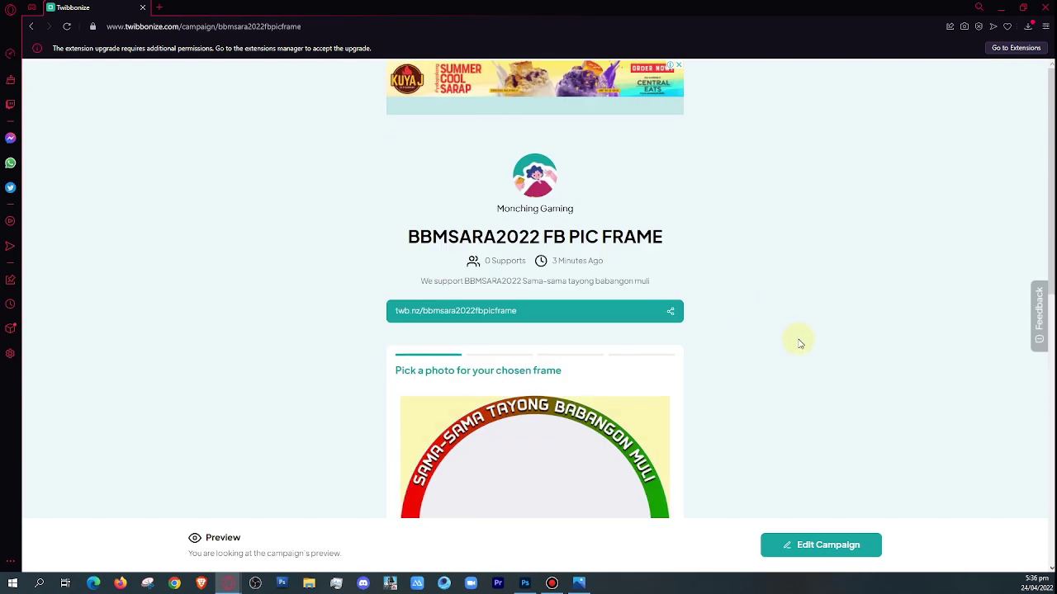
{"action": "left_click_drag", "start_coordinate": [409, 245], "coordinate": [698, 243]}
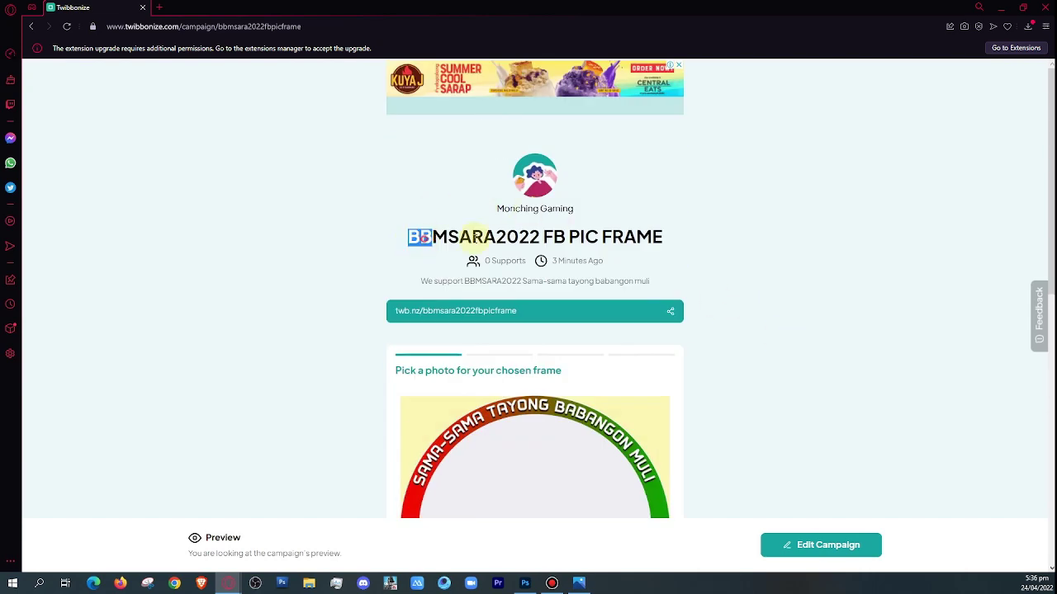
{"action": "scroll", "coordinate": [695, 275], "scroll_direction": "down", "scroll_amount": 1}
{"action": "left_click", "coordinate": [761, 301]}
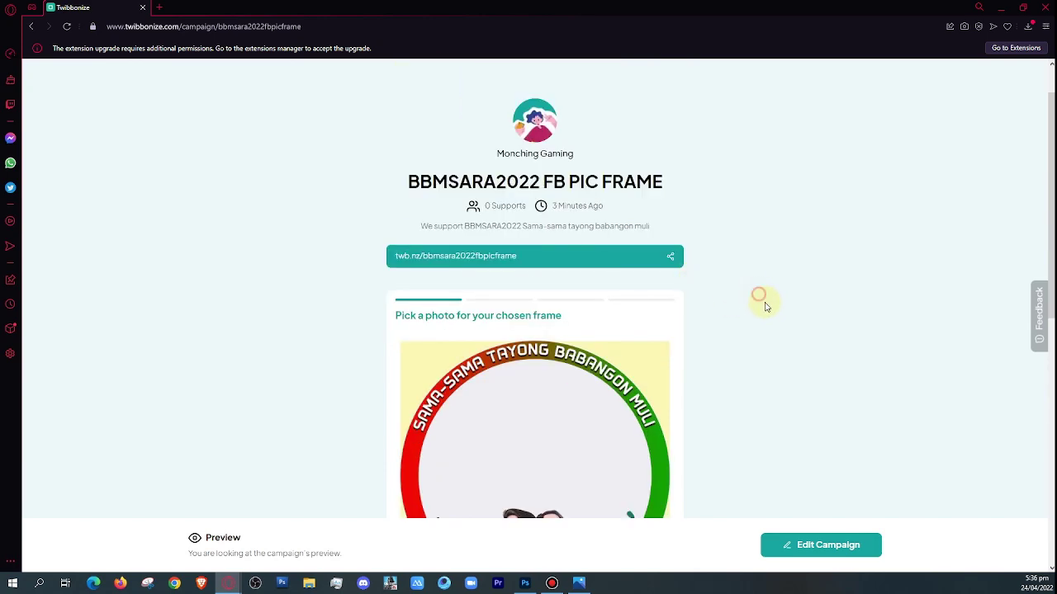
{"action": "scroll", "coordinate": [768, 310], "scroll_direction": "down", "scroll_amount": 1}
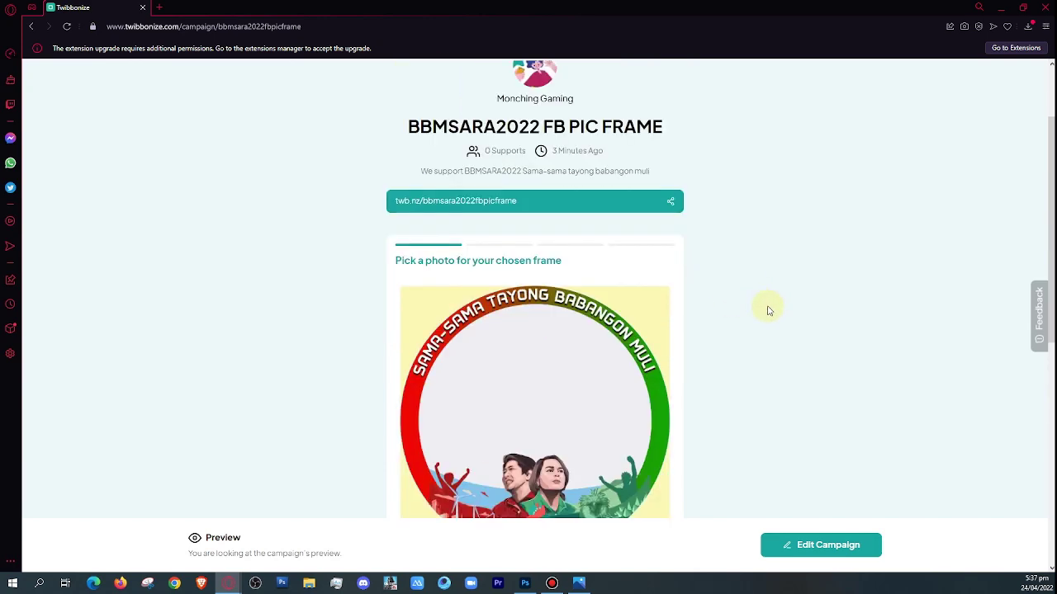
{"action": "scroll", "coordinate": [768, 311], "scroll_direction": "down", "scroll_amount": 2}
{"action": "scroll", "coordinate": [768, 311], "scroll_direction": "down", "scroll_amount": 2}
{"action": "scroll", "coordinate": [768, 310], "scroll_direction": "up", "scroll_amount": 2}
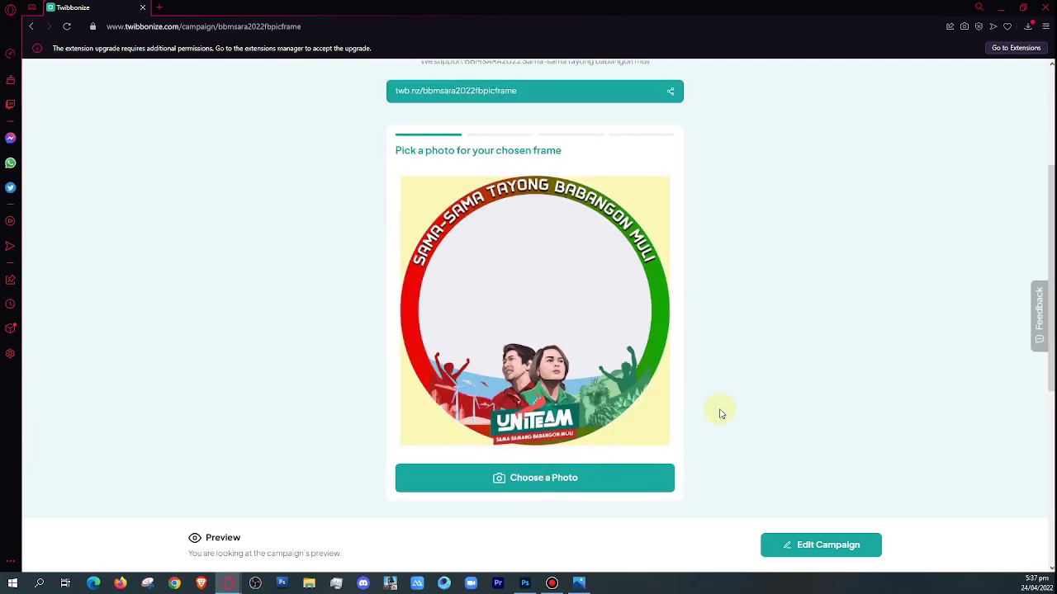
{"action": "scroll", "coordinate": [719, 410], "scroll_direction": "up", "scroll_amount": 2}
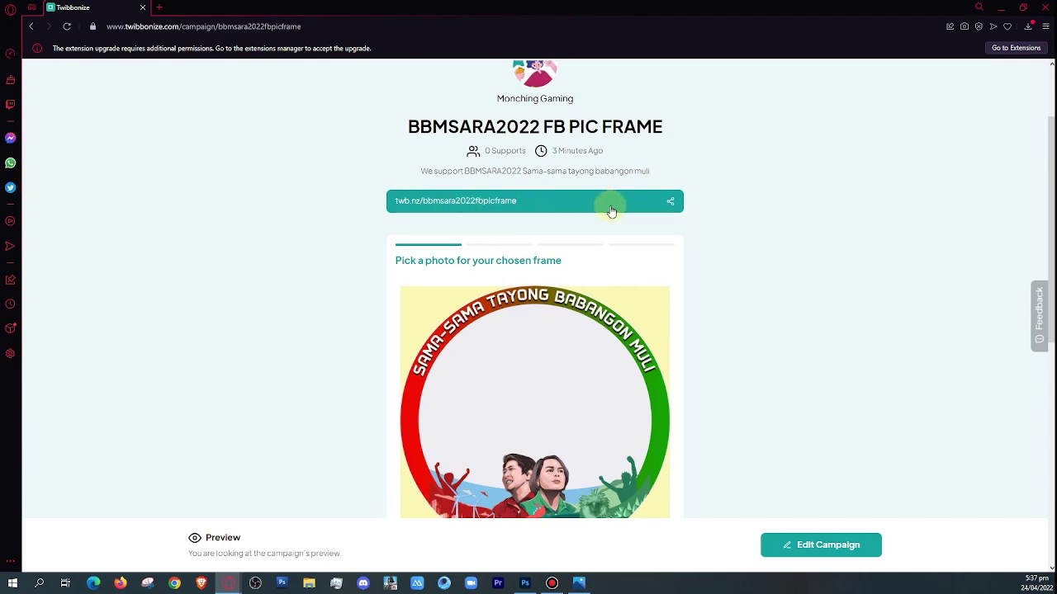
Copy the link twb.nz/bbmsara2022fbpicframe from the share dialog, then close it.
{"action": "left_click", "coordinate": [672, 208]}
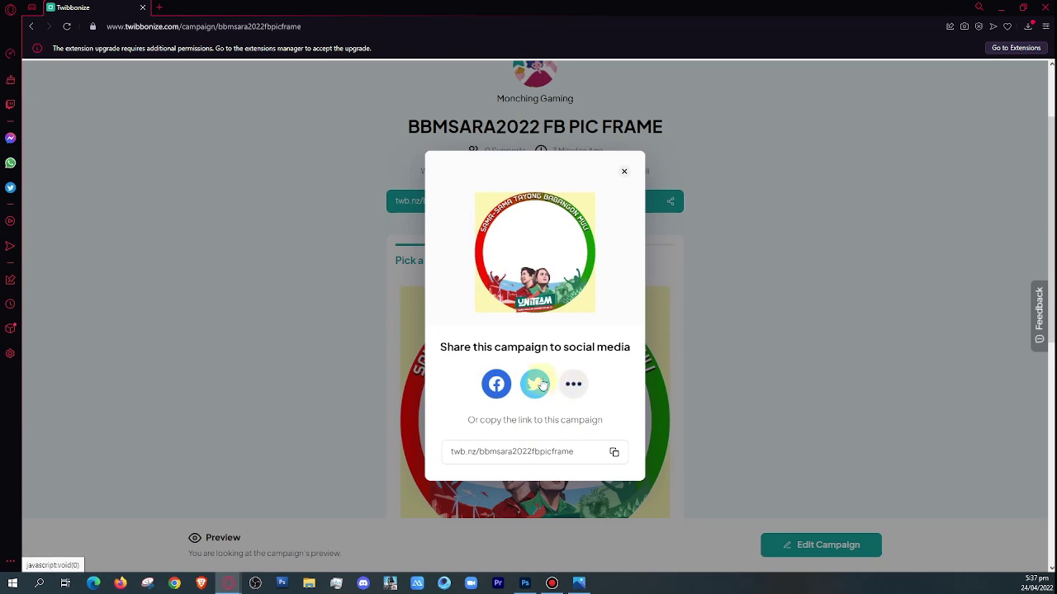
{"action": "left_click", "coordinate": [616, 450]}
{"action": "left_click", "coordinate": [615, 452]}
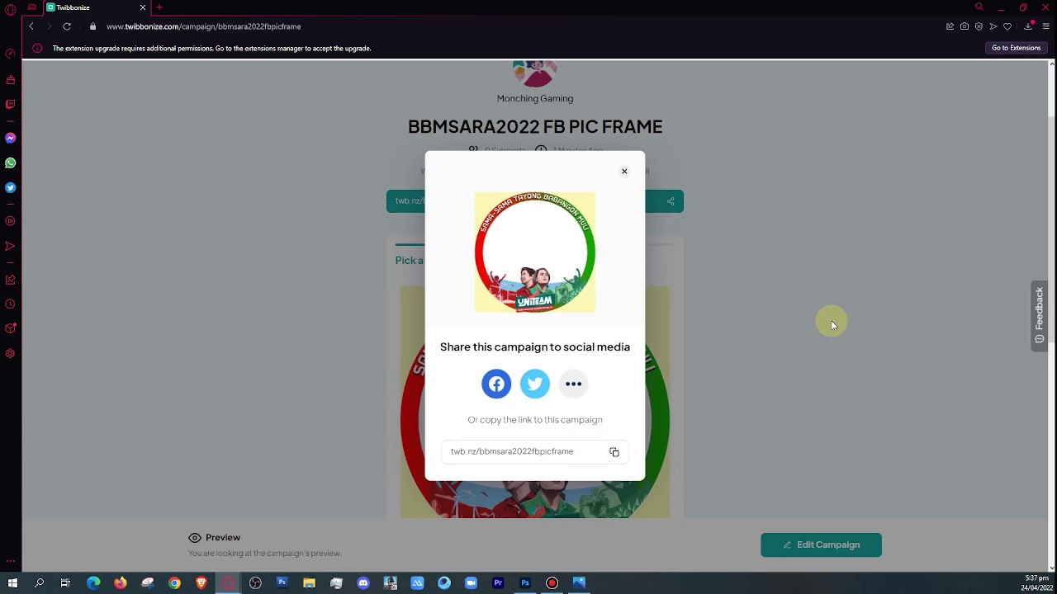
{"action": "left_click", "coordinate": [624, 170]}
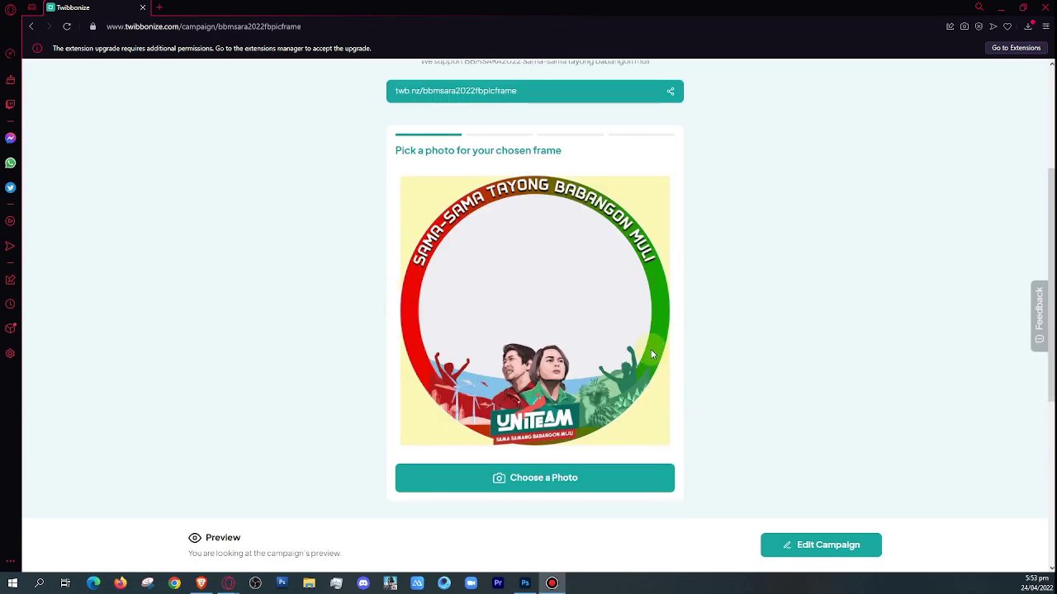
Load photo 3 into the UNITEAM frame, center it in the circle, and proceed to download.
{"action": "scroll", "coordinate": [340, 359], "scroll_direction": "up", "scroll_amount": 3}
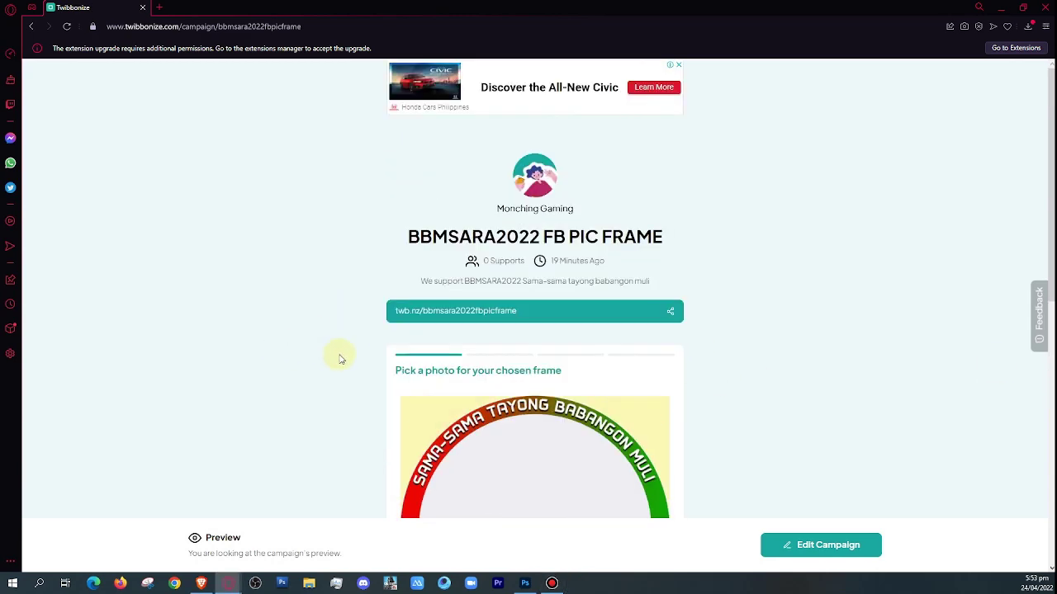
{"action": "scroll", "coordinate": [354, 358], "scroll_direction": "down", "scroll_amount": 3}
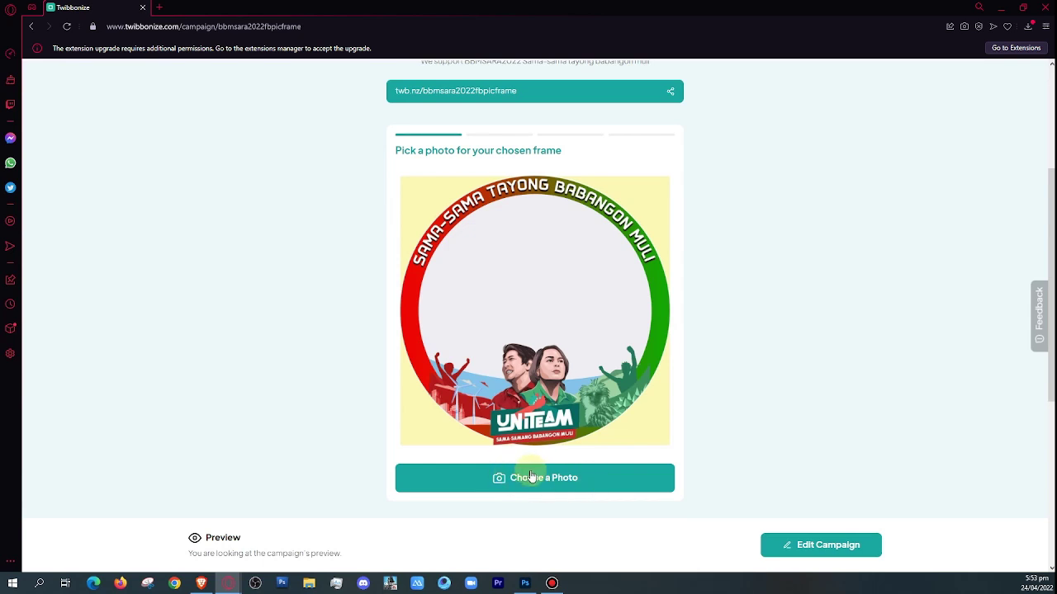
{"action": "left_click", "coordinate": [563, 479]}
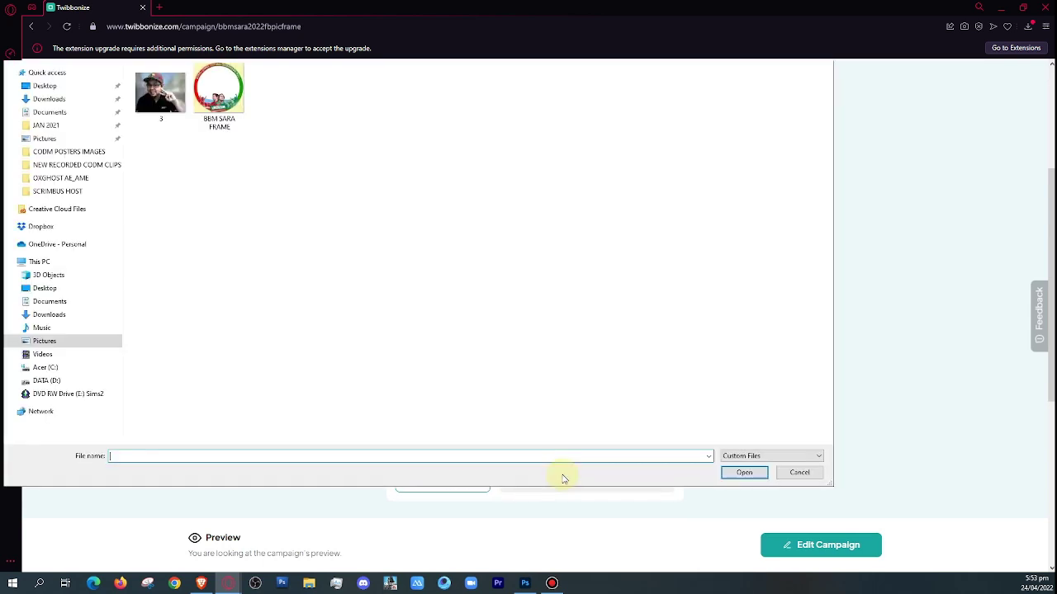
{"action": "left_click", "coordinate": [153, 97]}
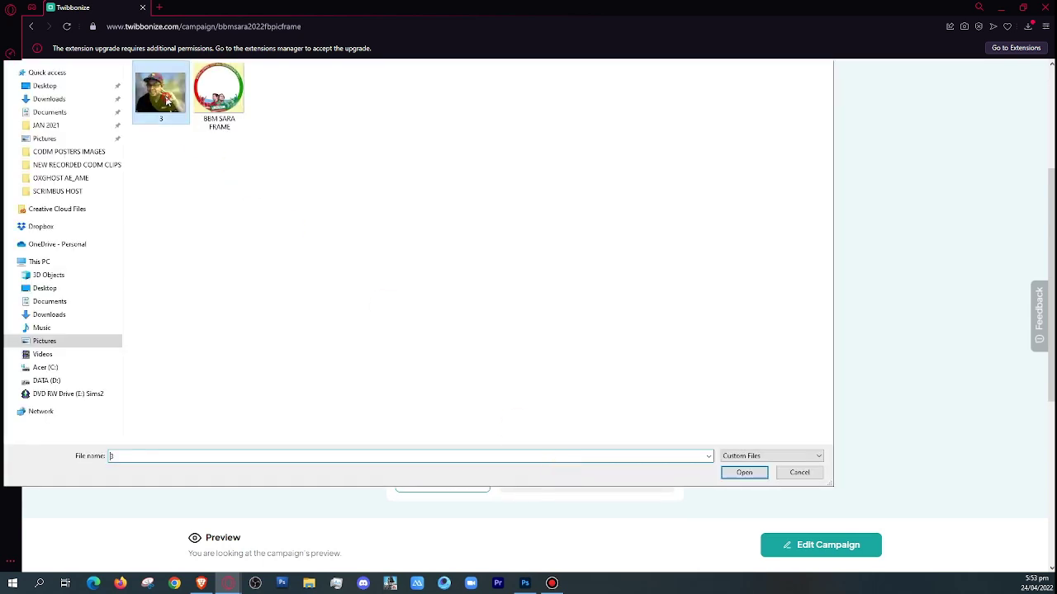
{"action": "left_click", "coordinate": [743, 473]}
{"action": "left_click_drag", "start_coordinate": [603, 316], "coordinate": [592, 314]}
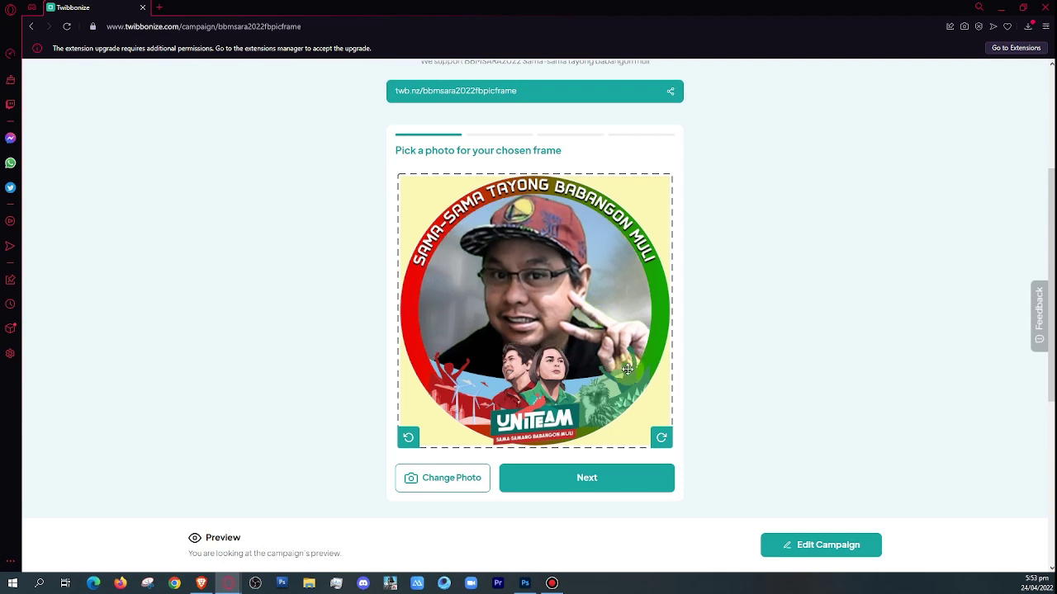
{"action": "mouse_move", "coordinate": [575, 294]}
{"action": "left_mouse_down"}
{"action": "mouse_move", "coordinate": [579, 316]}
{"action": "mouse_move", "coordinate": [575, 291]}
{"action": "left_mouse_up"}
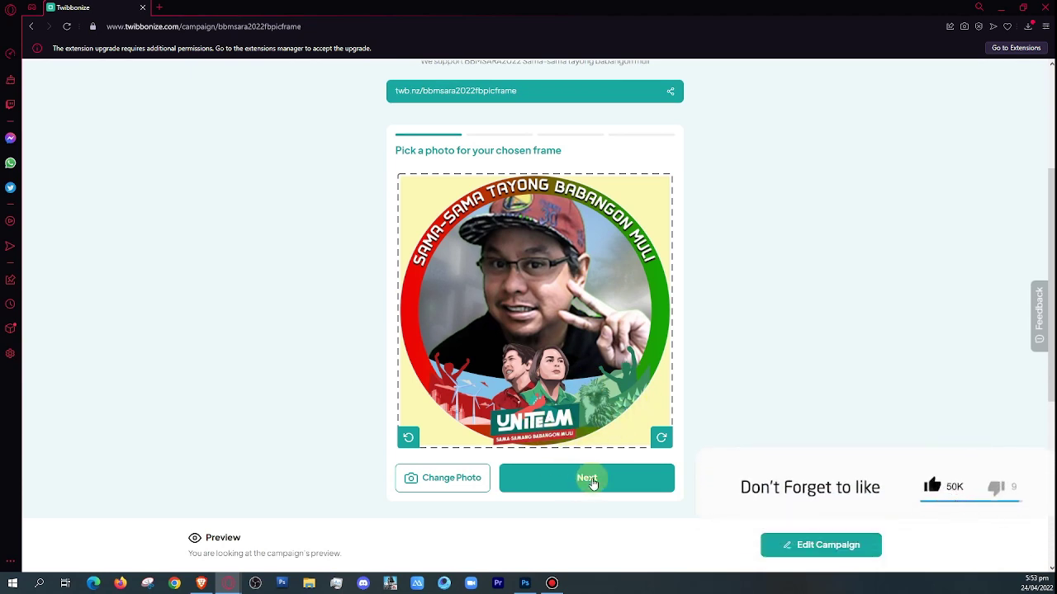
{"action": "left_click", "coordinate": [625, 479]}
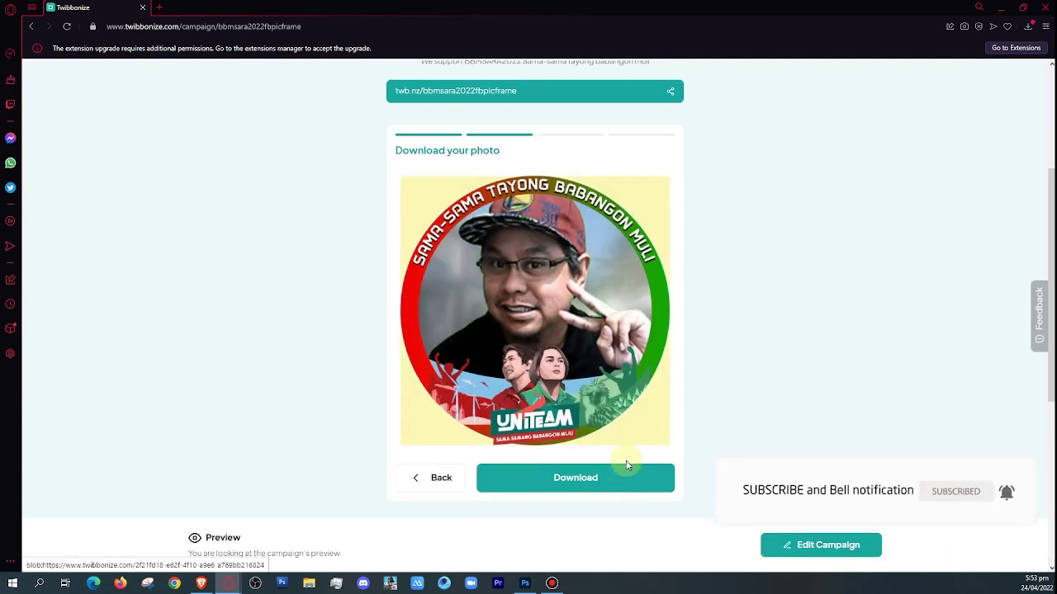
Save the framed photo as bbmsara2022fbpicframe in the Pictures > BBM SARA folder.
{"action": "left_click", "coordinate": [583, 477]}
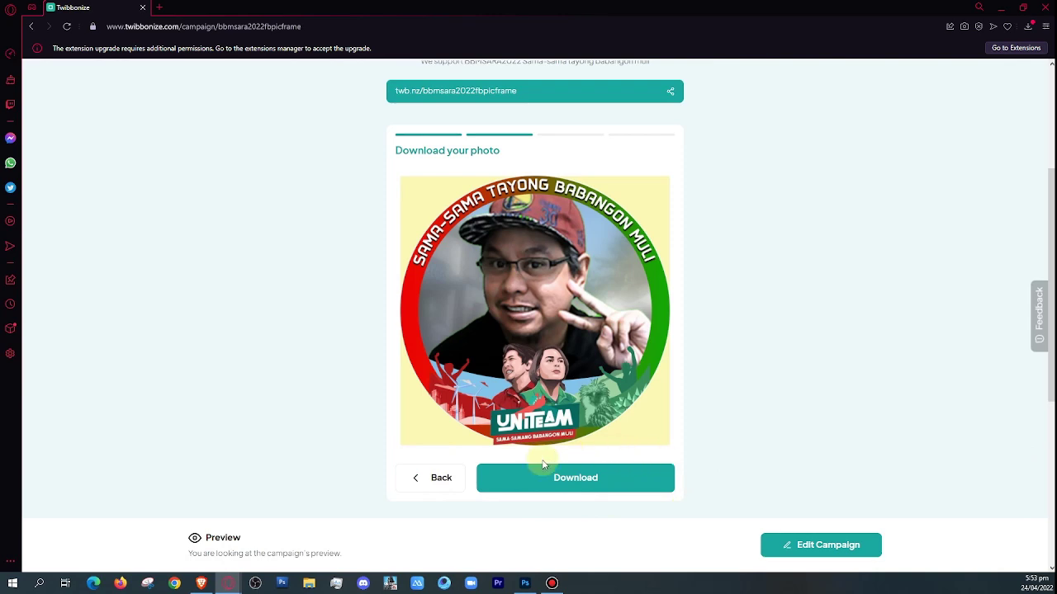
{"action": "left_click", "coordinate": [595, 476]}
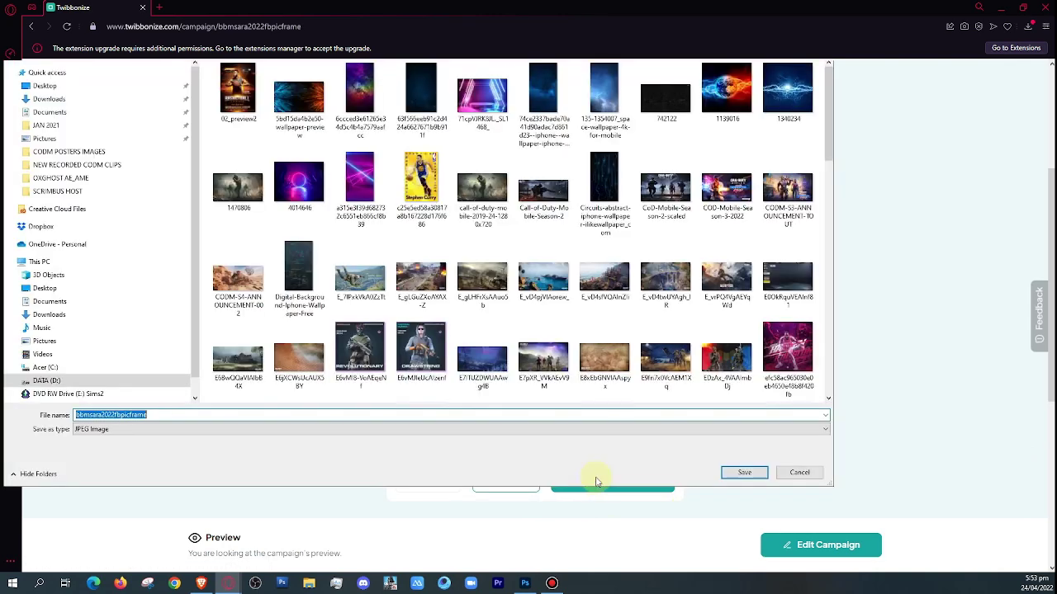
{"action": "left_click", "coordinate": [45, 341]}
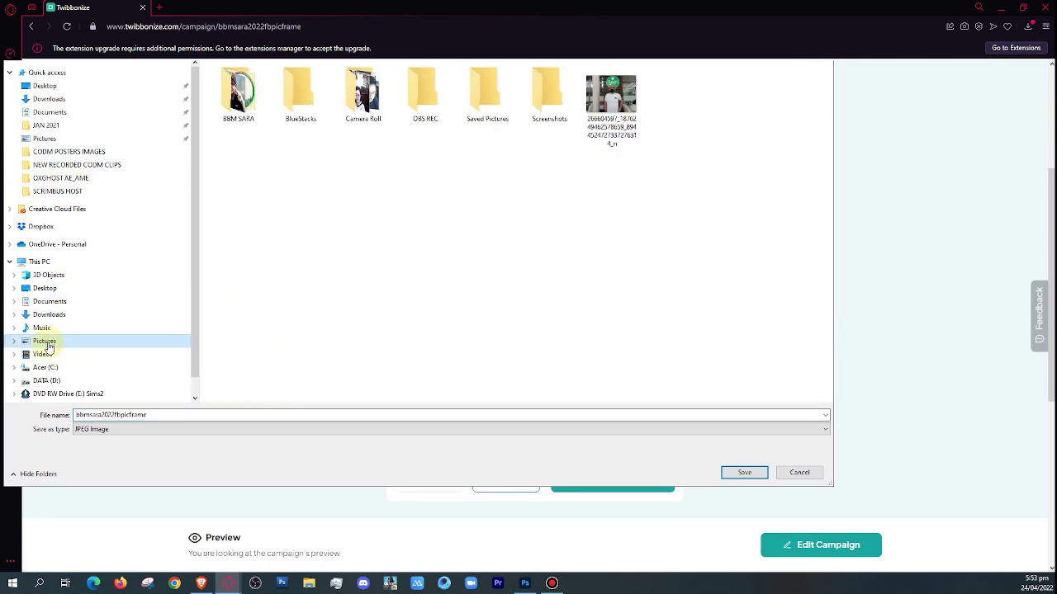
{"action": "double_click", "coordinate": [239, 98]}
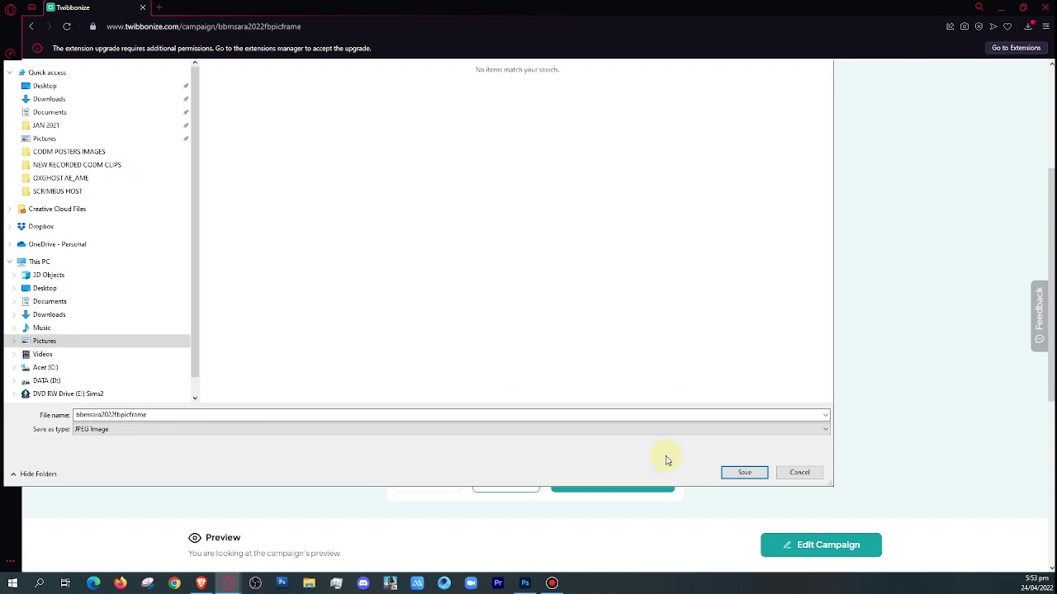
{"action": "left_click", "coordinate": [751, 477]}
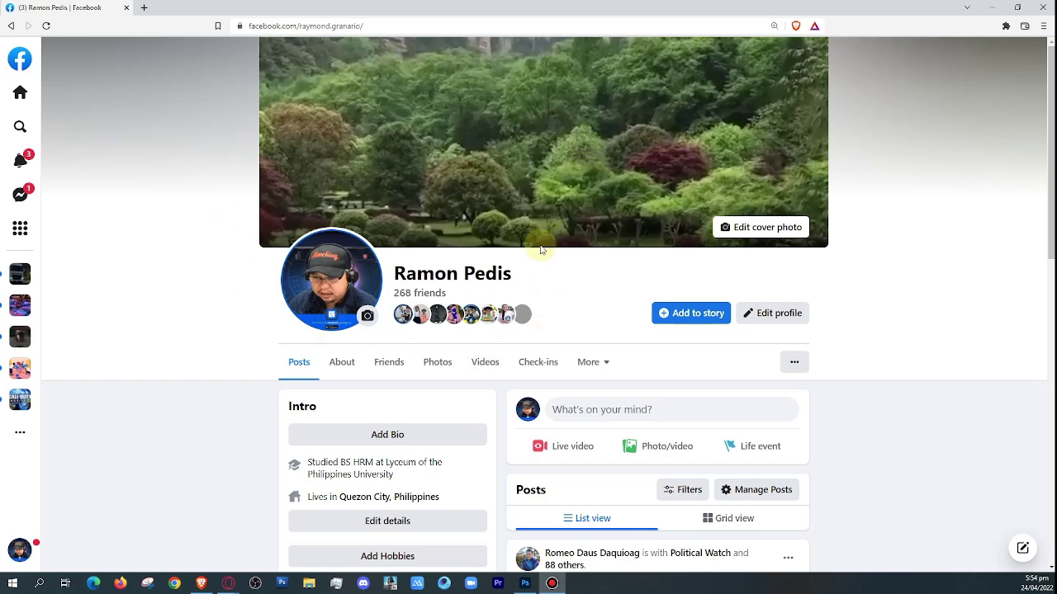
Upload bbmsara2022fbpicframe from Pictures > BBM SARA as the new Facebook profile picture.
{"action": "left_click", "coordinate": [369, 317]}
{"action": "left_click", "coordinate": [446, 157]}
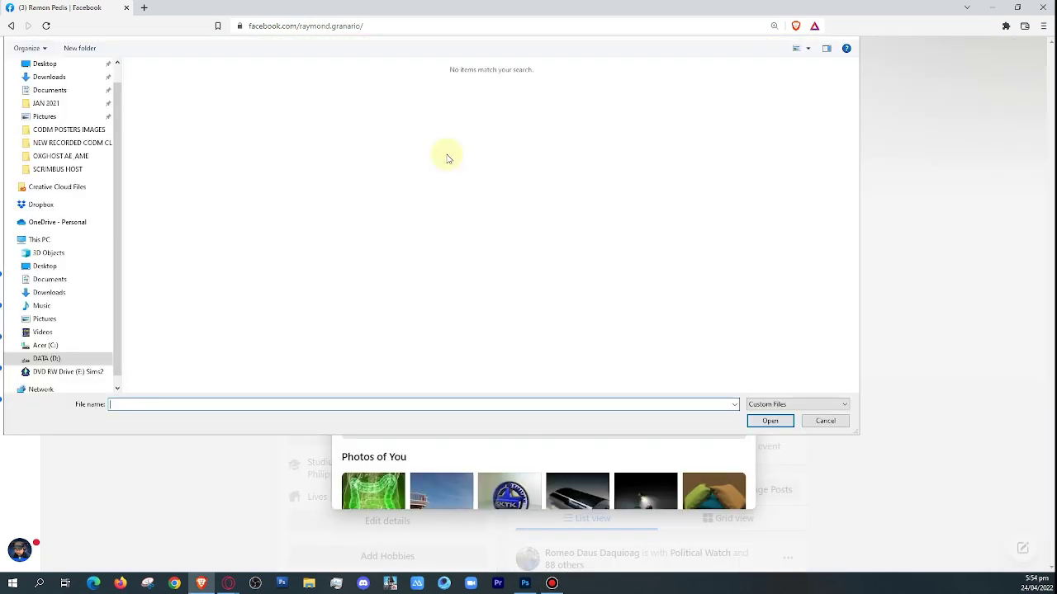
{"action": "left_click", "coordinate": [44, 320]}
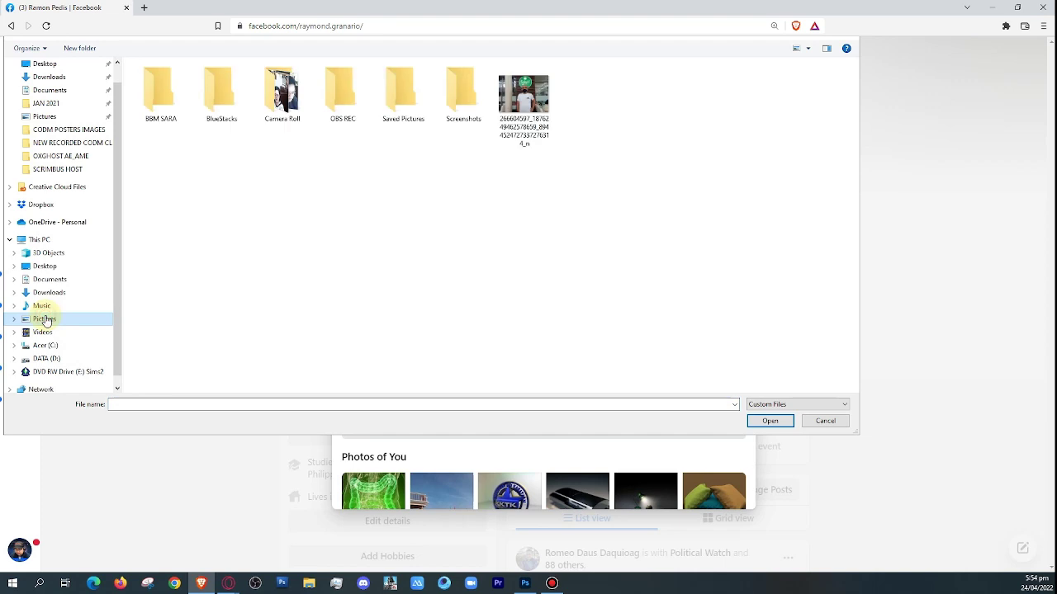
{"action": "double_click", "coordinate": [161, 95]}
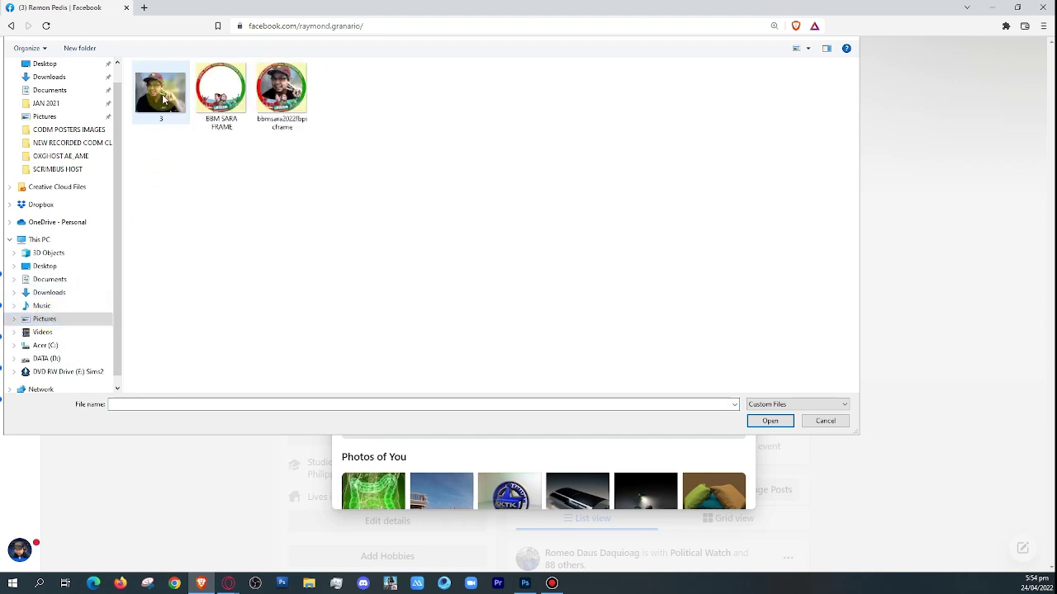
{"action": "left_click", "coordinate": [298, 95]}
{"action": "left_click", "coordinate": [775, 421]}
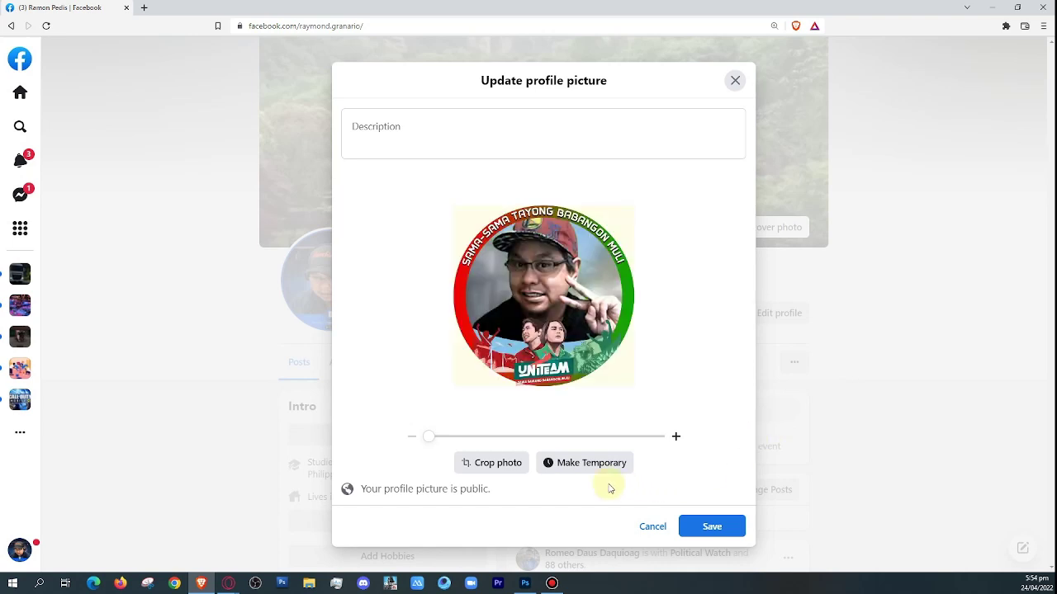
Zoom the photo in slightly and save it as a temporary profile picture for 1 week.
{"action": "mouse_move", "coordinate": [431, 438]}
{"action": "left_mouse_down"}
{"action": "mouse_move", "coordinate": [444, 444]}
{"action": "mouse_move", "coordinate": [417, 442]}
{"action": "left_mouse_up"}
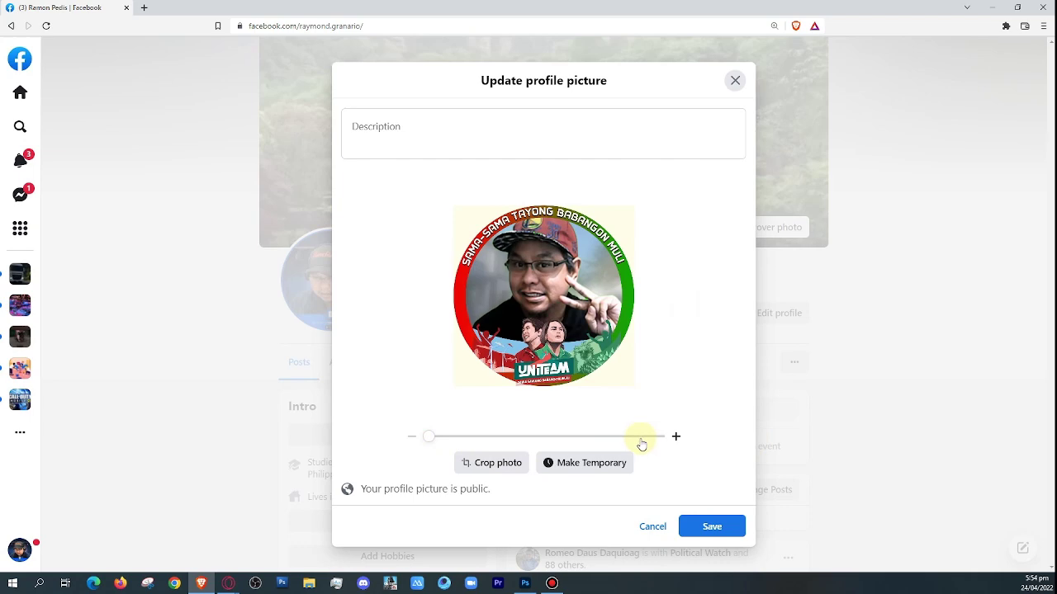
{"action": "left_click", "coordinate": [593, 466]}
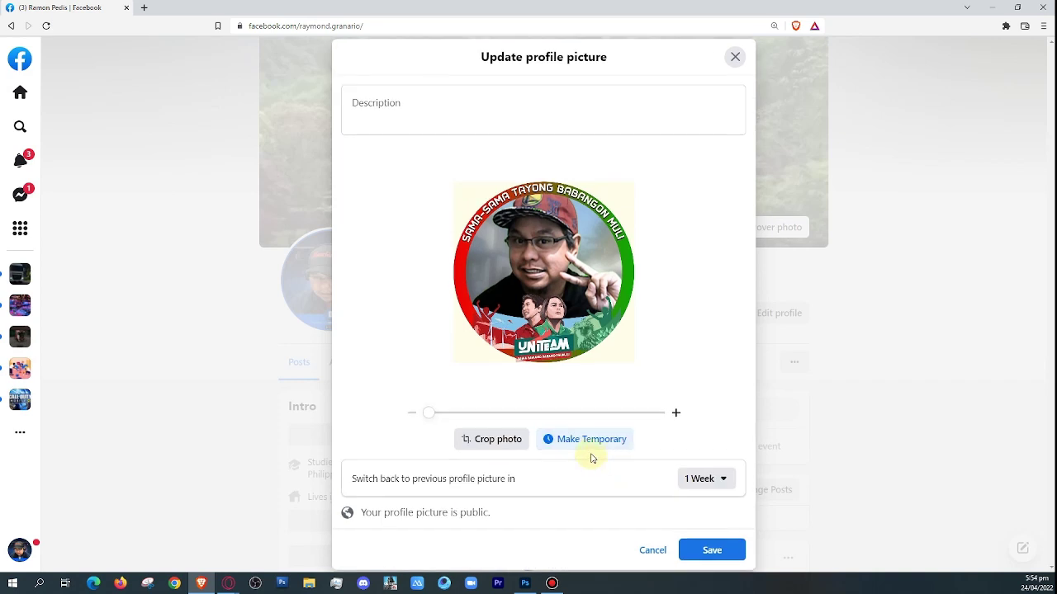
{"action": "left_click", "coordinate": [707, 551]}
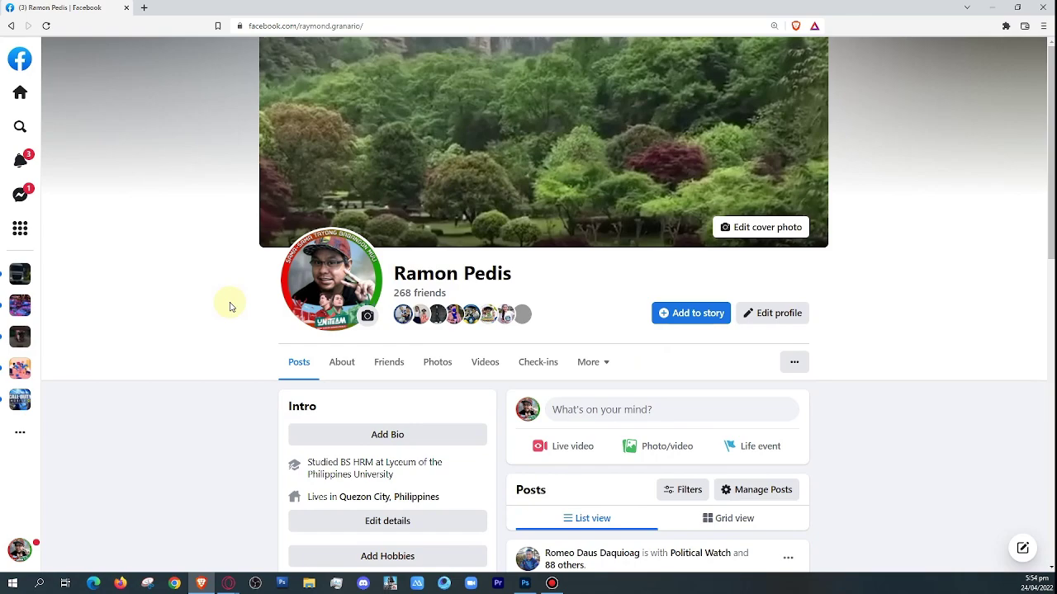
Zoom the page in with Ctrl++ and view the framed profile picture full-size, then close it.
{"action": "key", "text": "ctrl+plus"}
{"action": "key", "text": "ctrl+plus"}
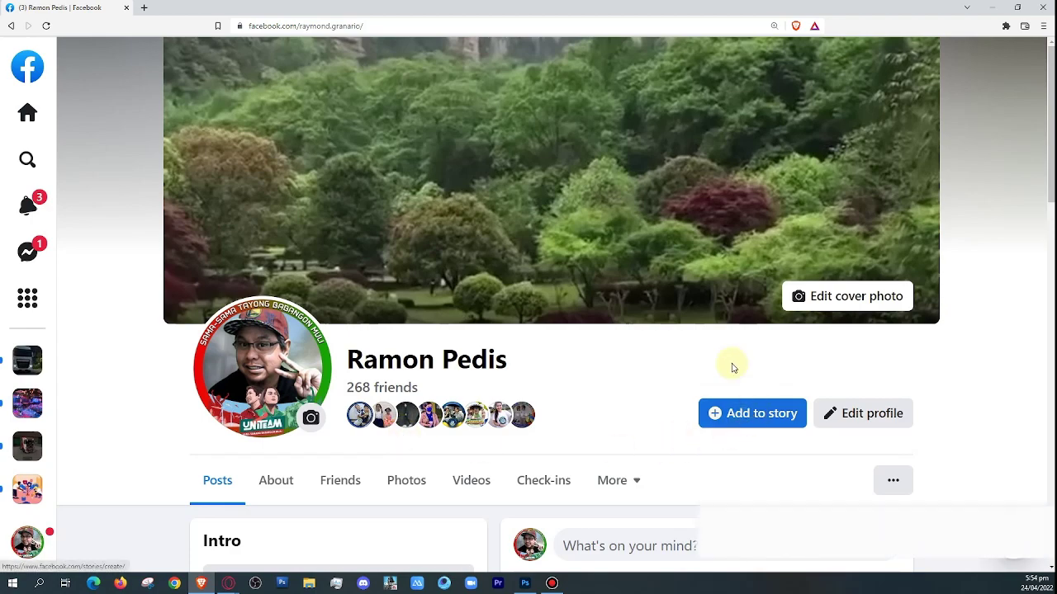
{"action": "left_click", "coordinate": [291, 364]}
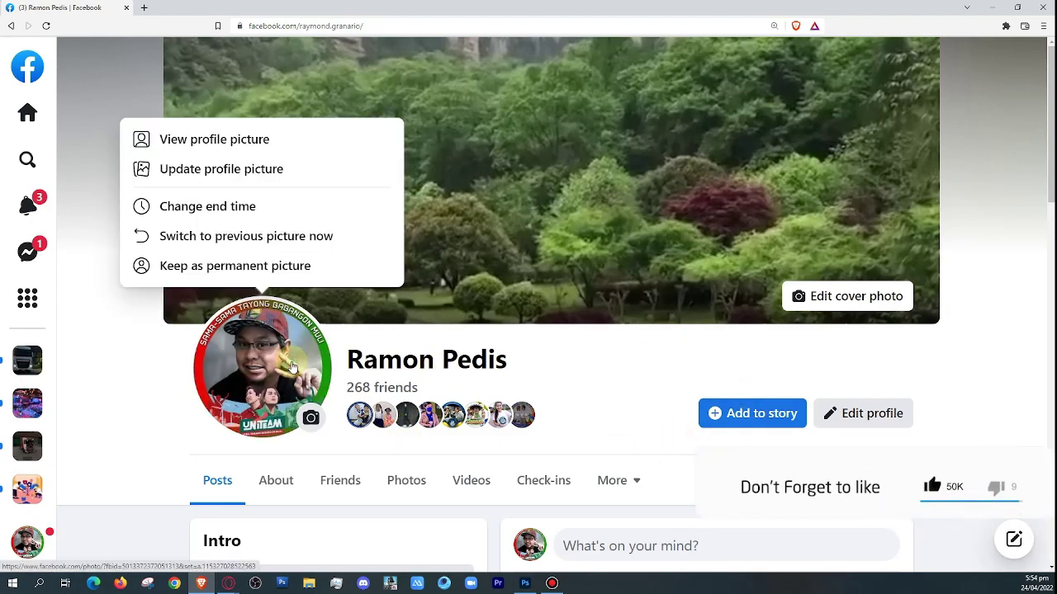
{"action": "left_click", "coordinate": [208, 140]}
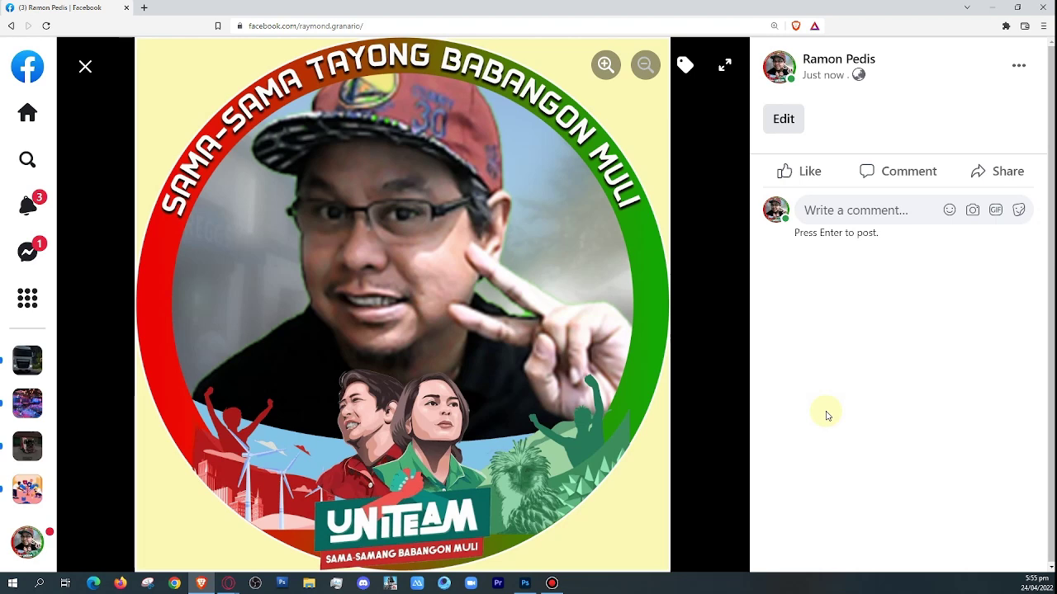
{"action": "left_click", "coordinate": [83, 68]}
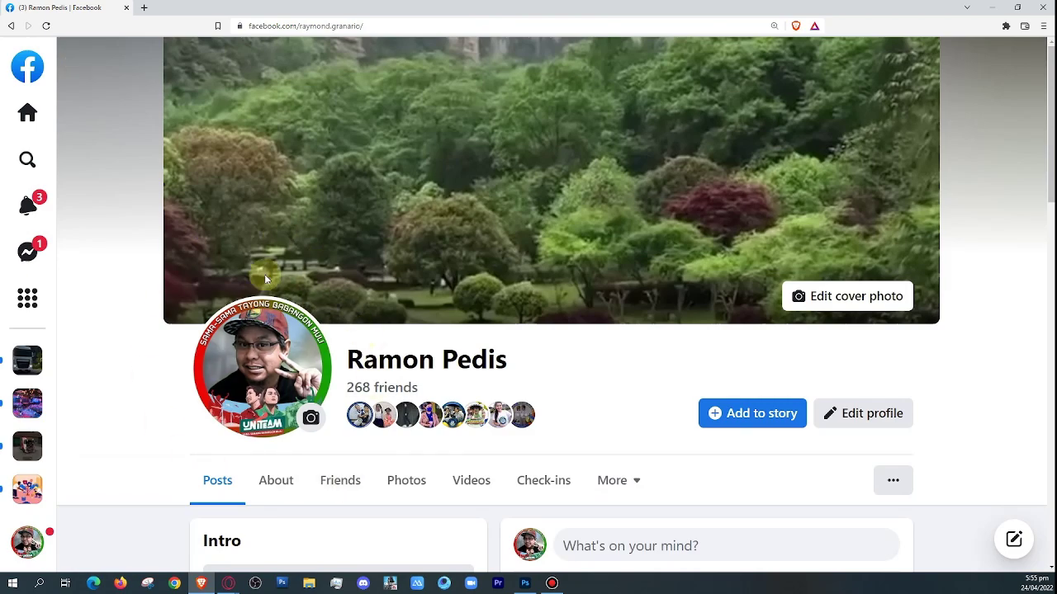